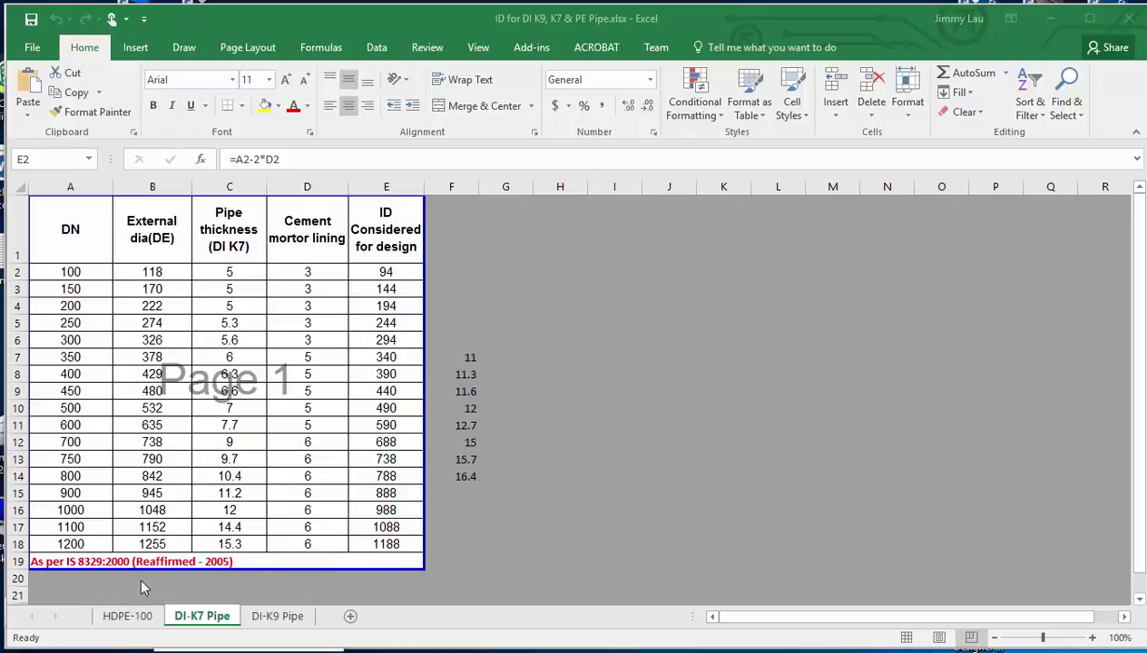
- Compare the HDPE-100 and DI-K9 Pipe sheets against the DI-K7 Pipe sheet
left_click(136, 617)
left_click(194, 621)
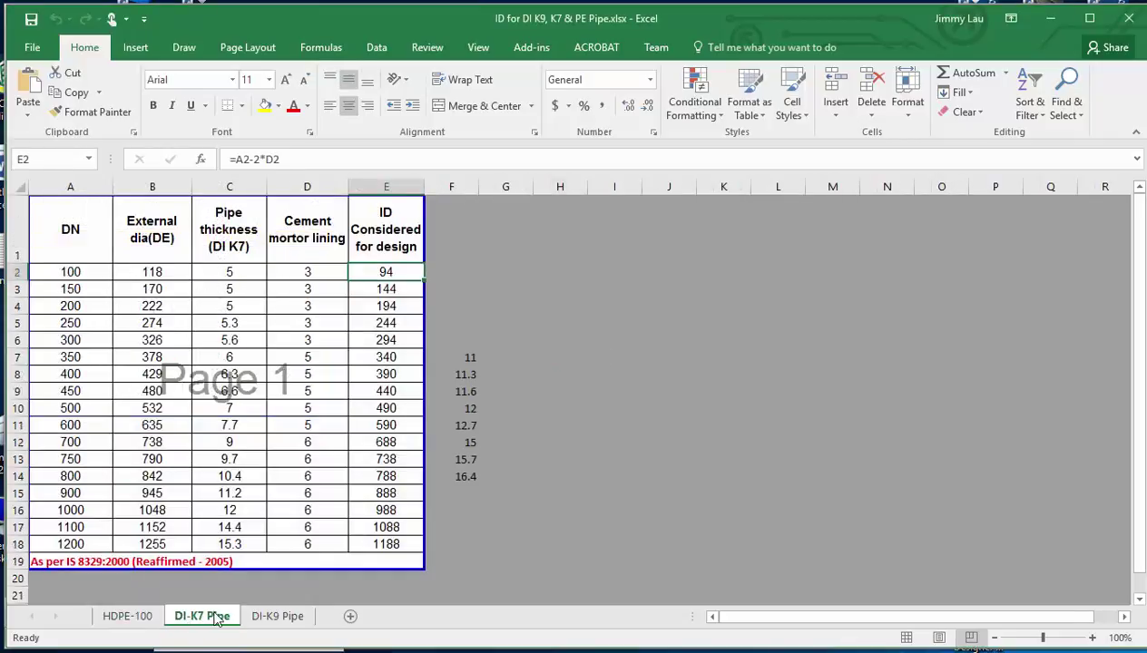
left_click(289, 618)
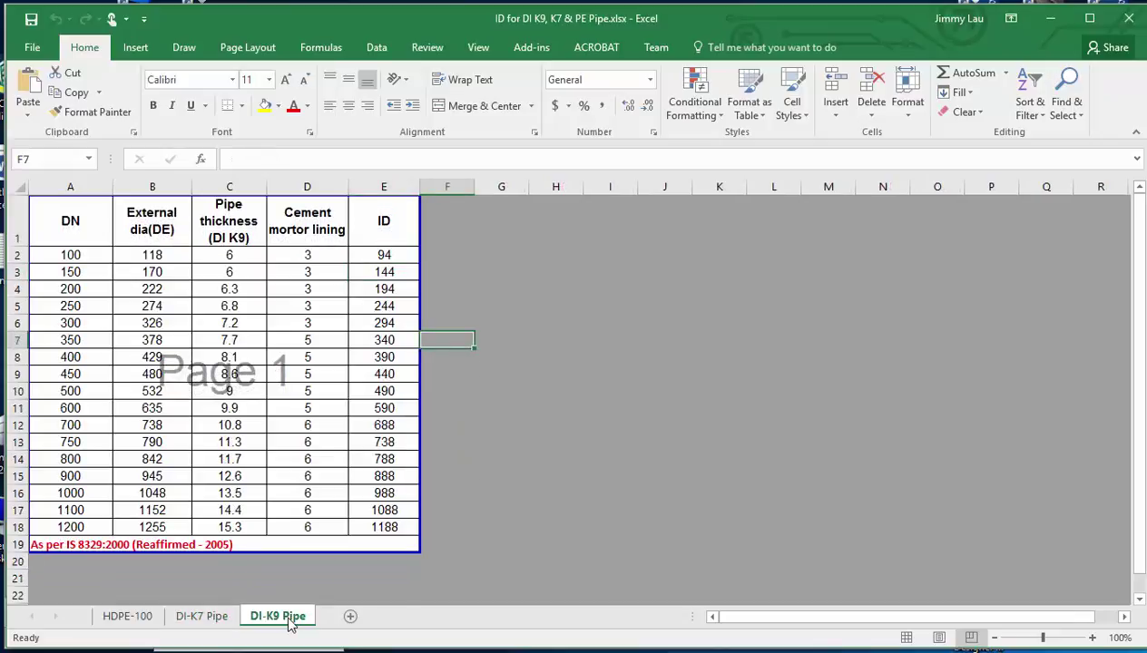
left_click(202, 619)
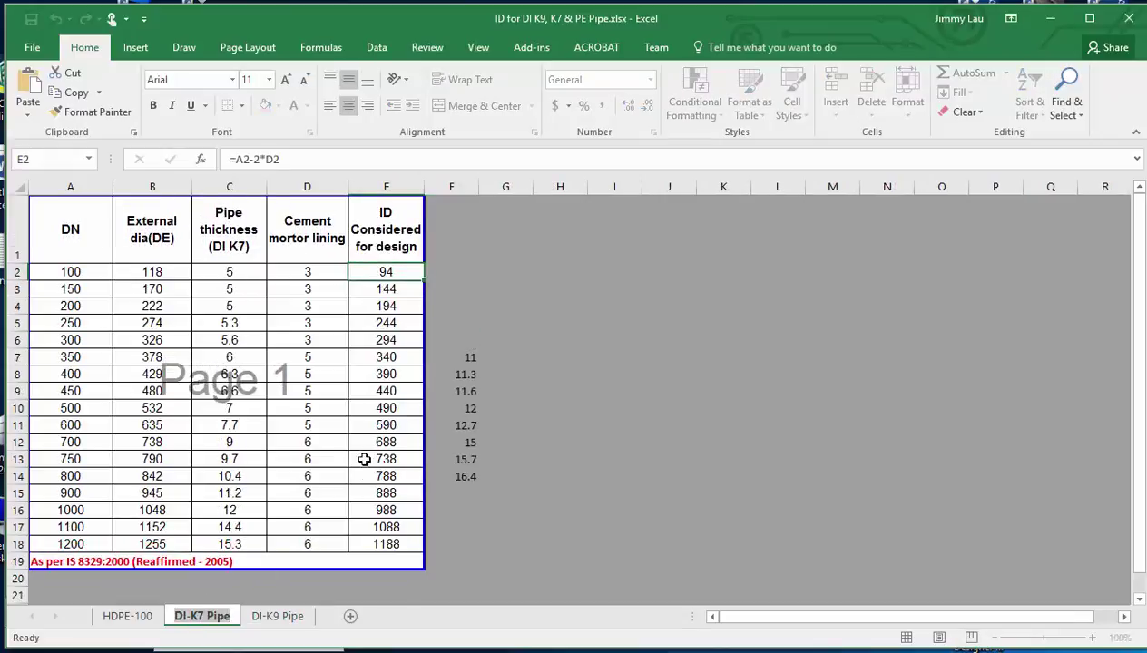
- Select the DI-K7 pipe size table, then minimize Excel
left_click(411, 593)
left_click_drag(56, 223, 399, 543)
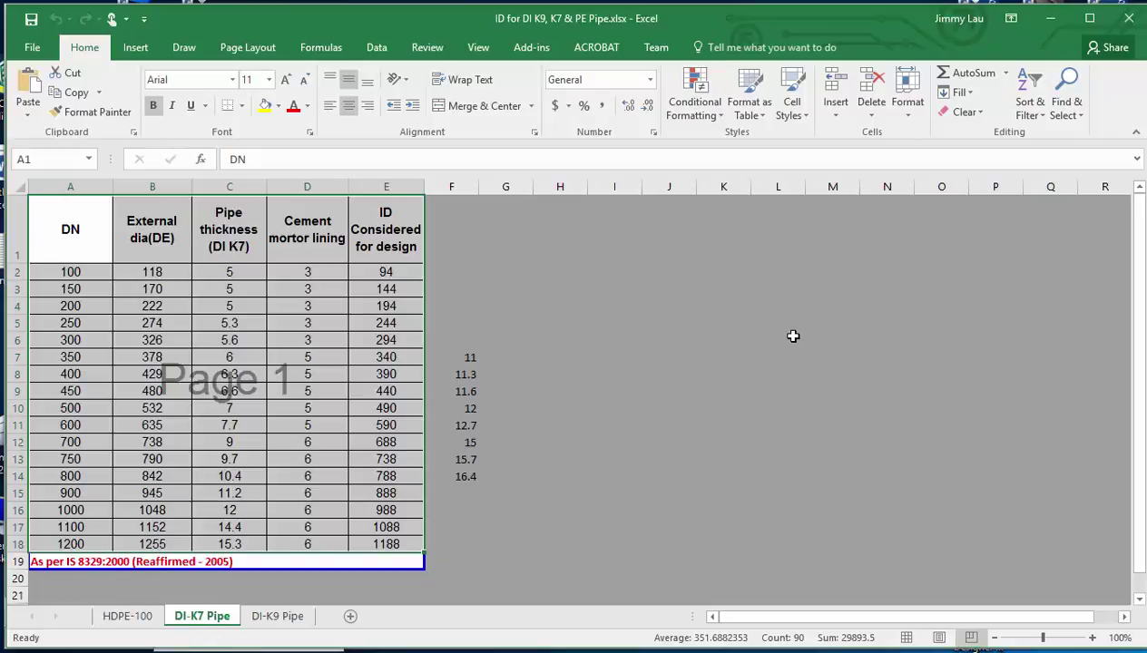
left_click(1050, 18)
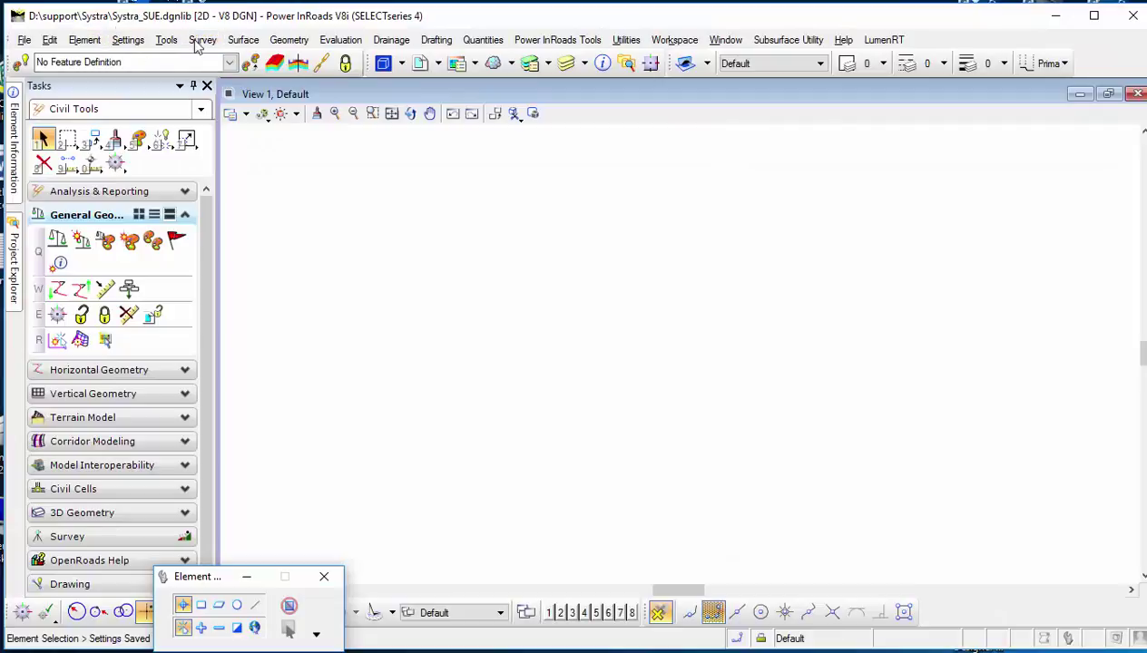
- Open the project's Civil Standards tree in Project Explorer and pin the explorer open
left_click(215, 61)
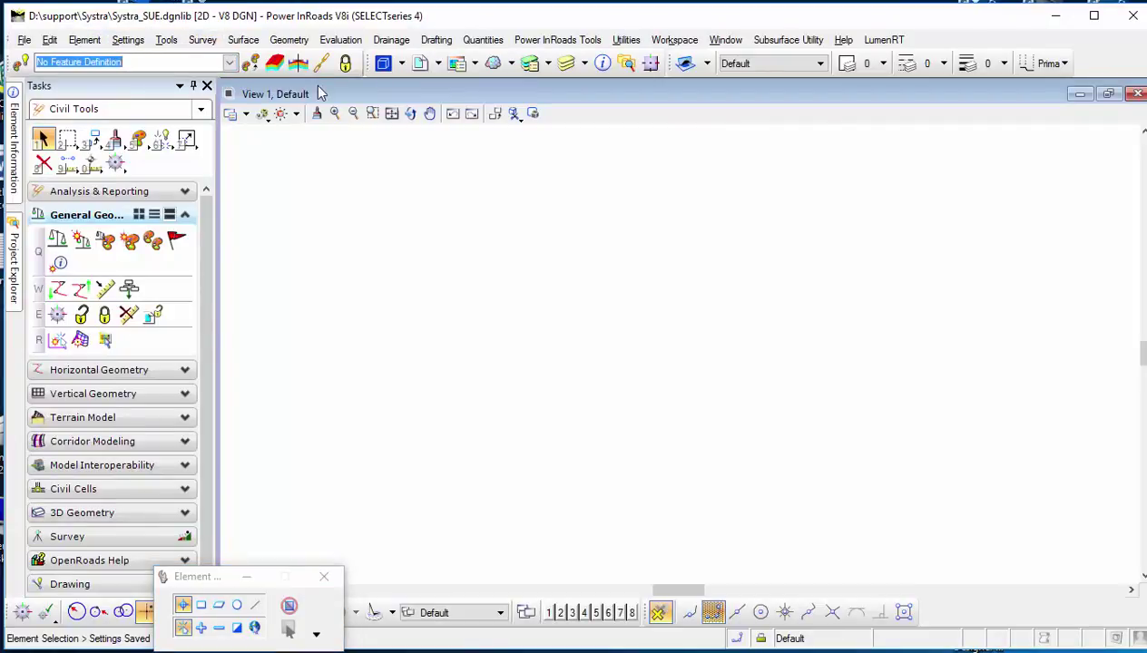
left_click(353, 112)
right_click(324, 243)
left_click(16, 268)
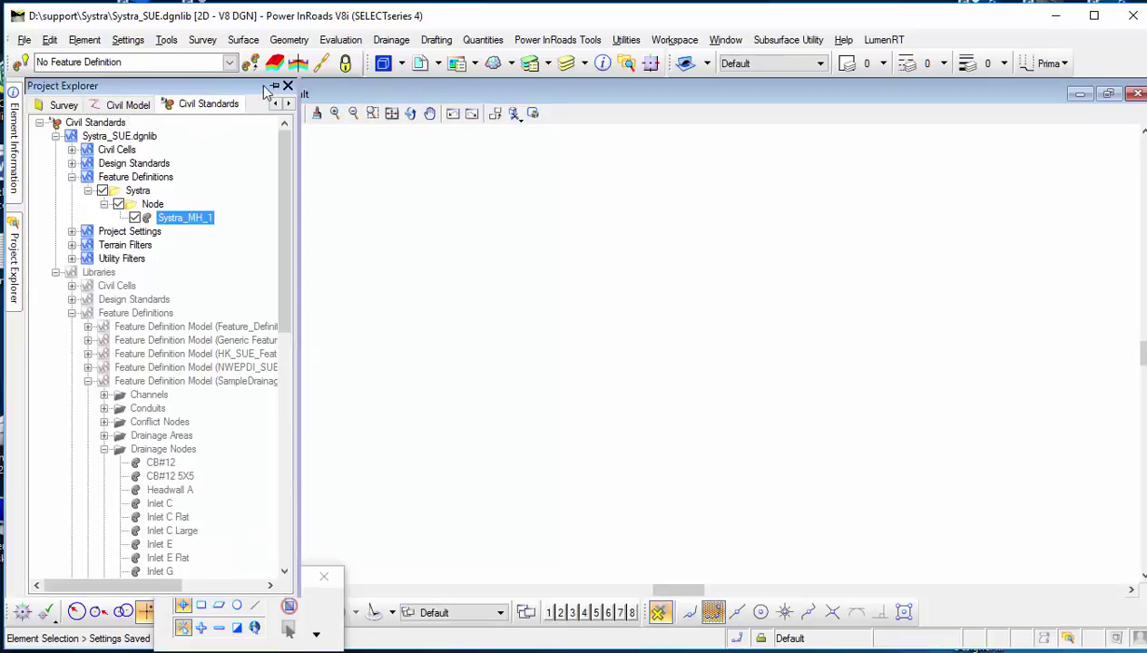
left_click(275, 85)
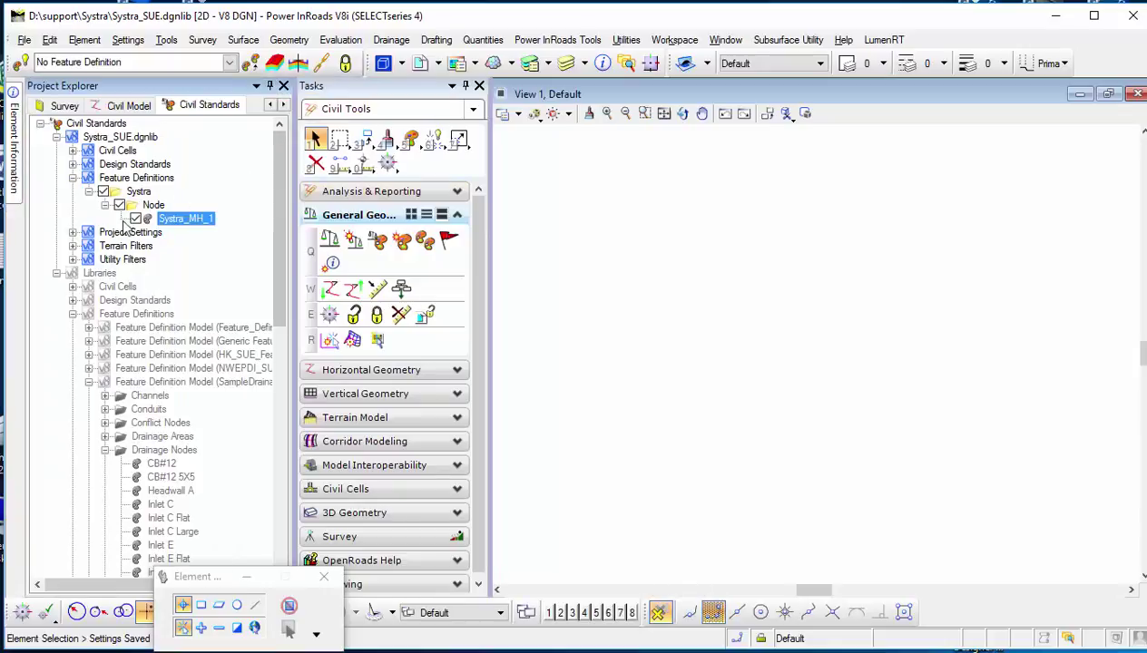
- Create a new category named Pipe under the Systra folder
left_click(137, 192)
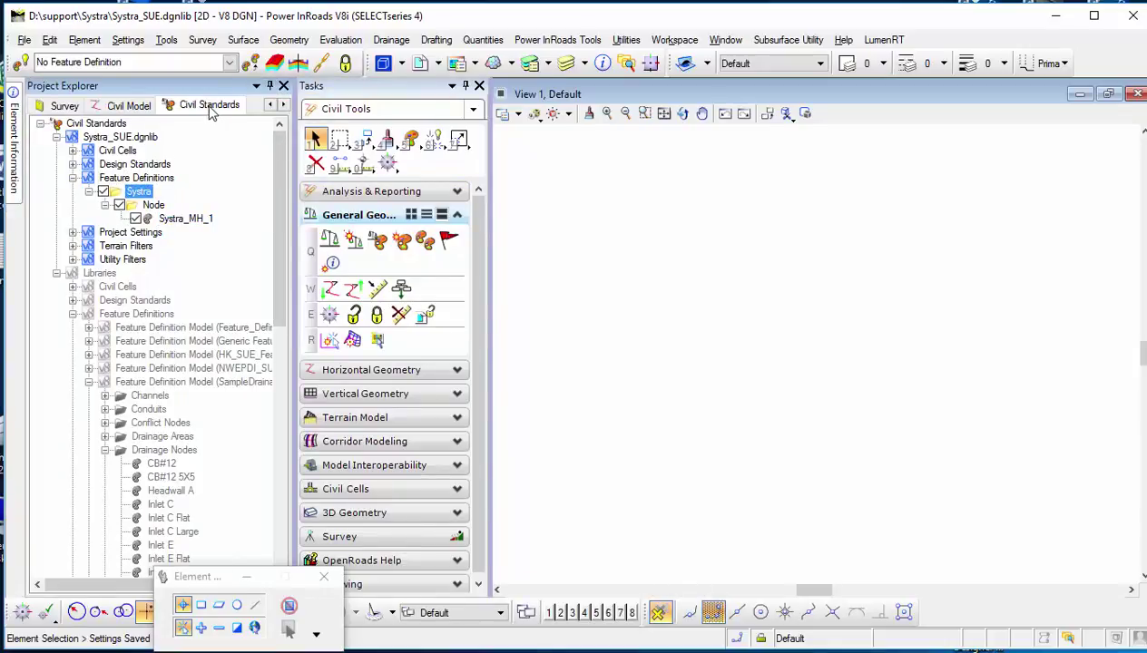
double_click(143, 178)
double_click(150, 180)
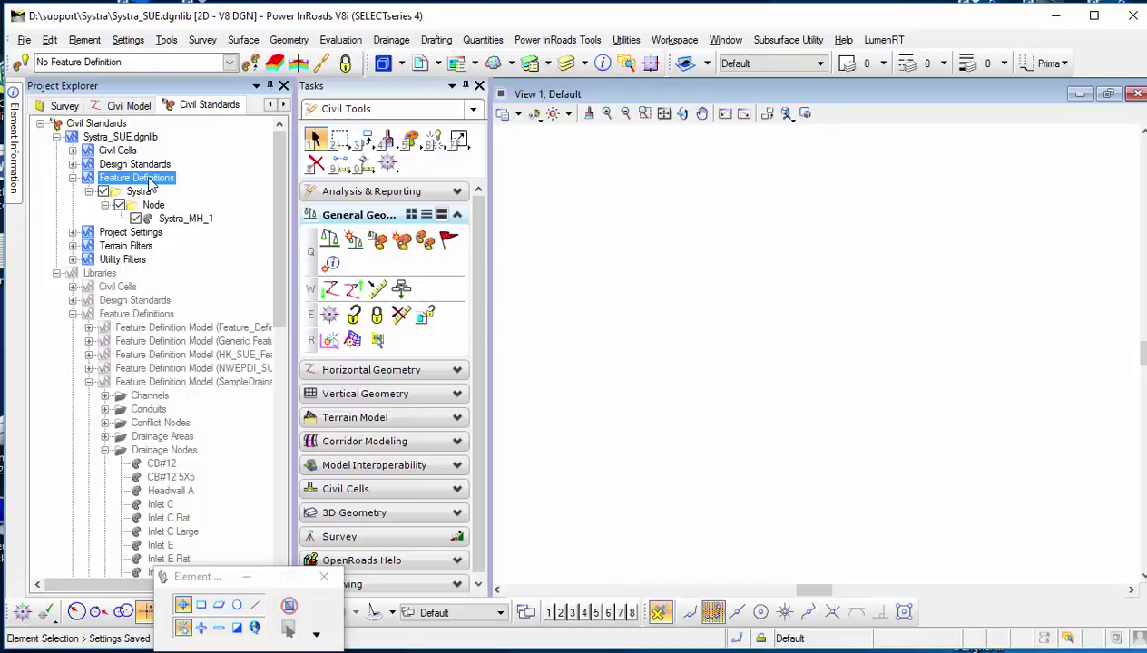
left_click(89, 192)
left_click(89, 191)
left_click(139, 191)
right_click(142, 193)
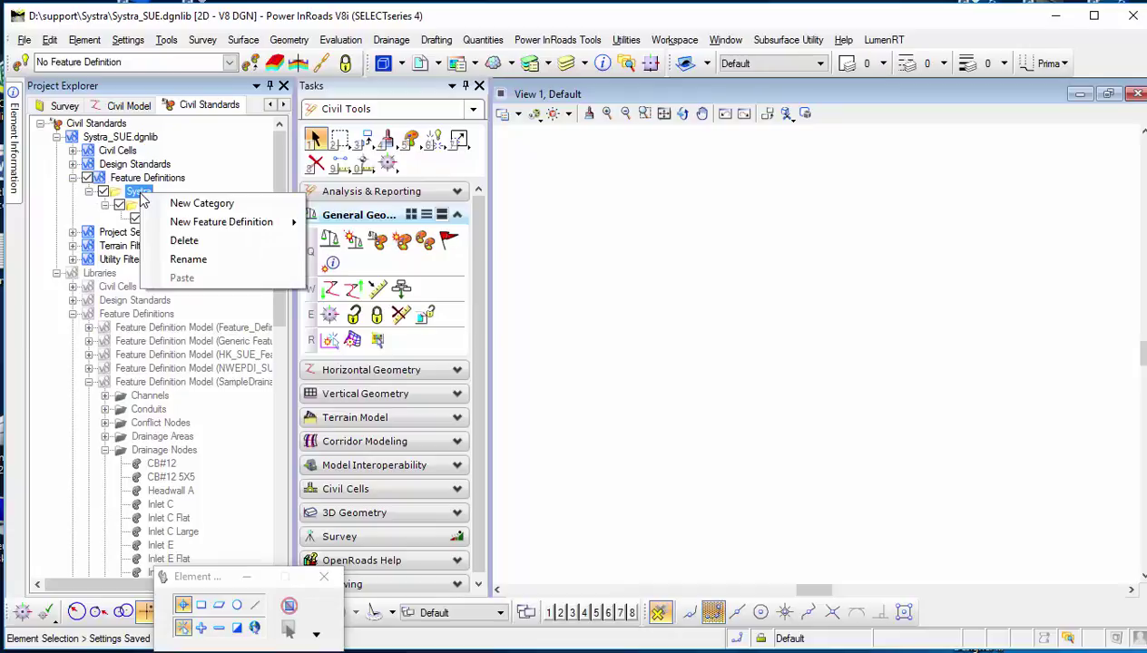
left_click(202, 203)
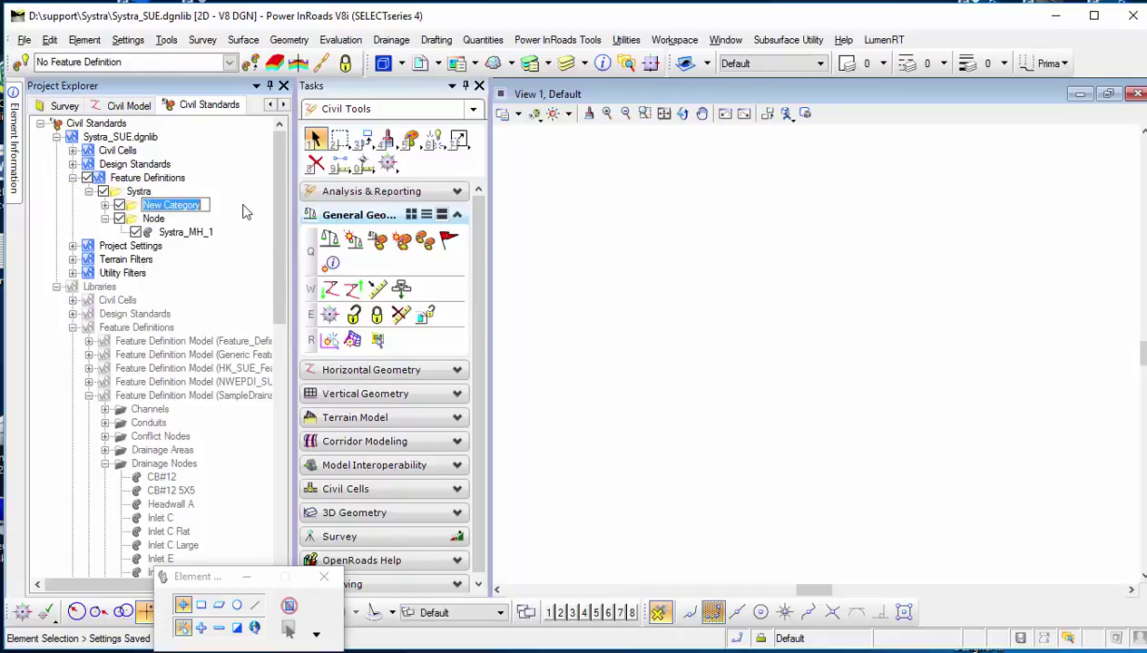
type("L")
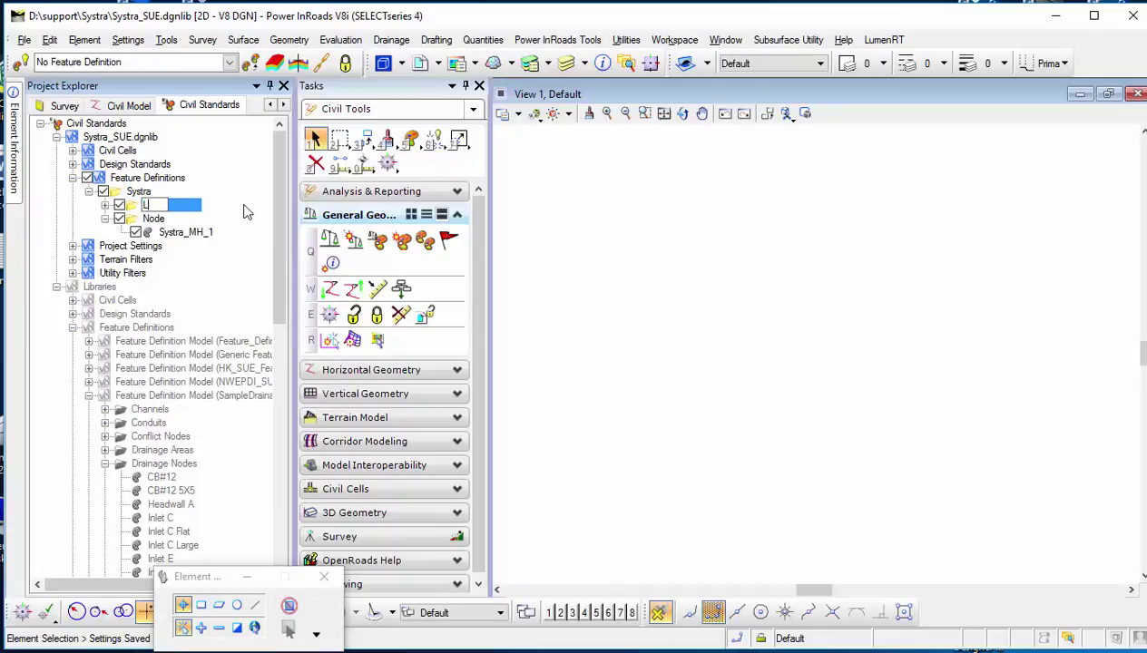
key("Return")
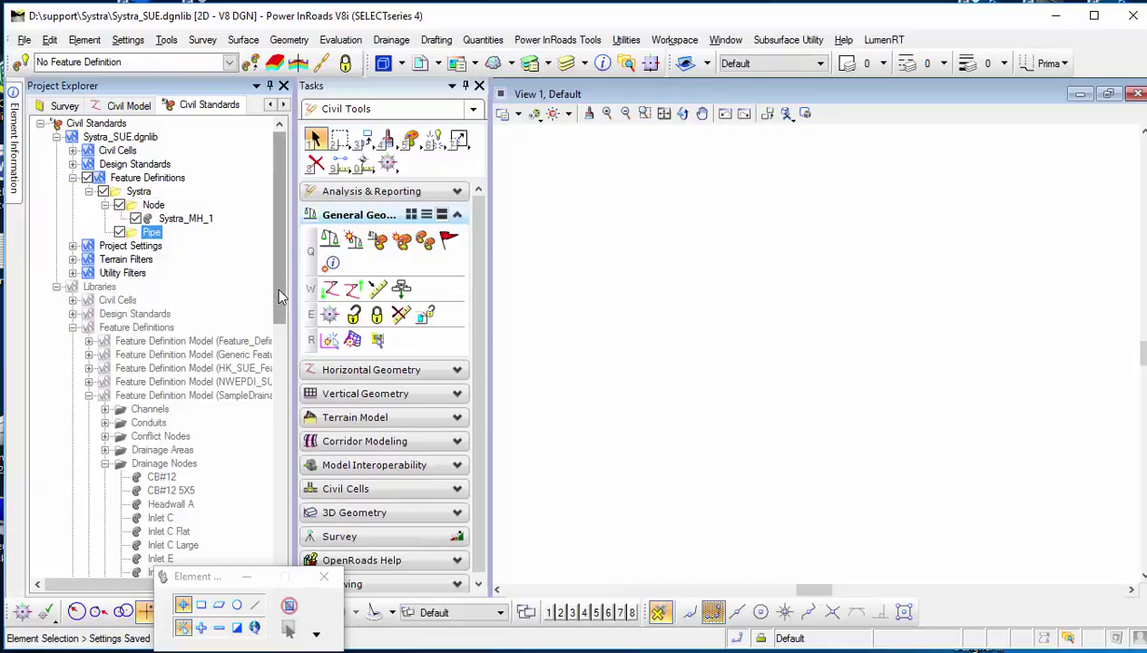
- Expand the SampleDrainage feature definition model down to Conduits > Storm Sewer
scroll(275, 286, "down", 3)
left_click(105, 341)
scroll(105, 306, "up", 1)
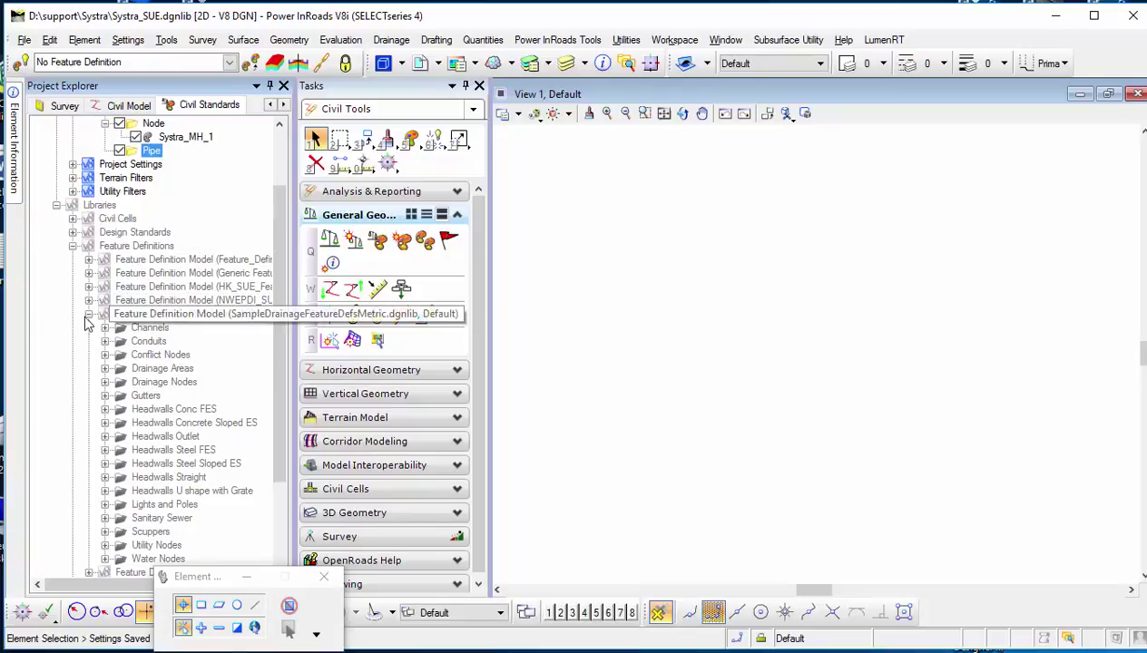
left_click(89, 314)
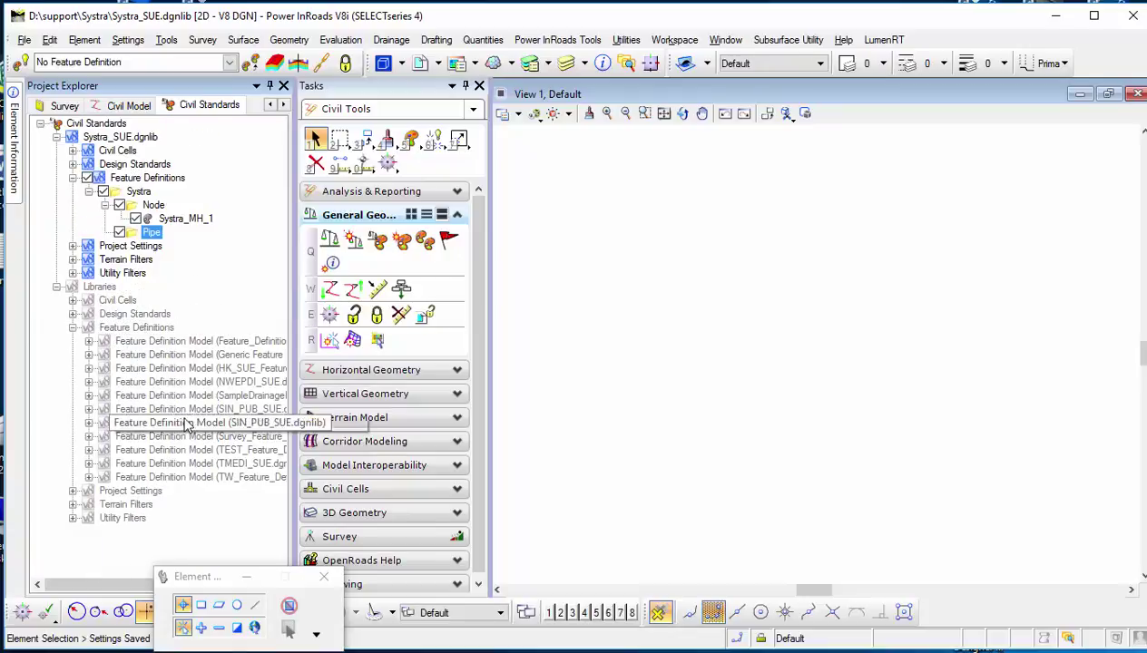
left_click(218, 397)
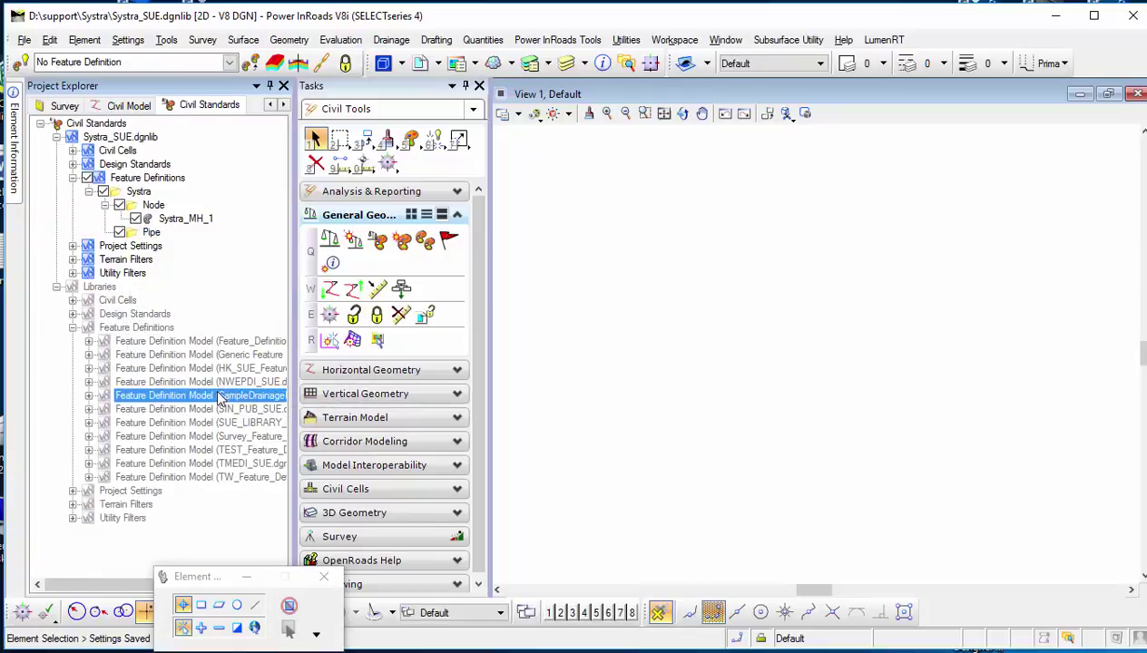
left_click(89, 397)
scroll(91, 369, "down", 2)
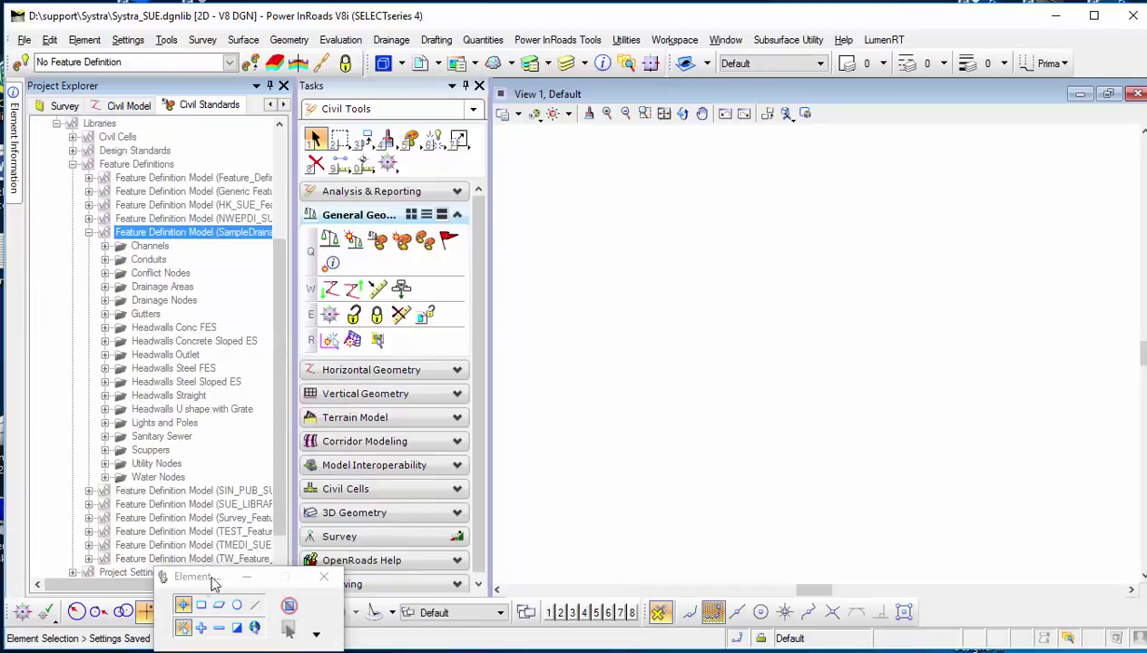
left_click_drag(283, 427, 283, 452)
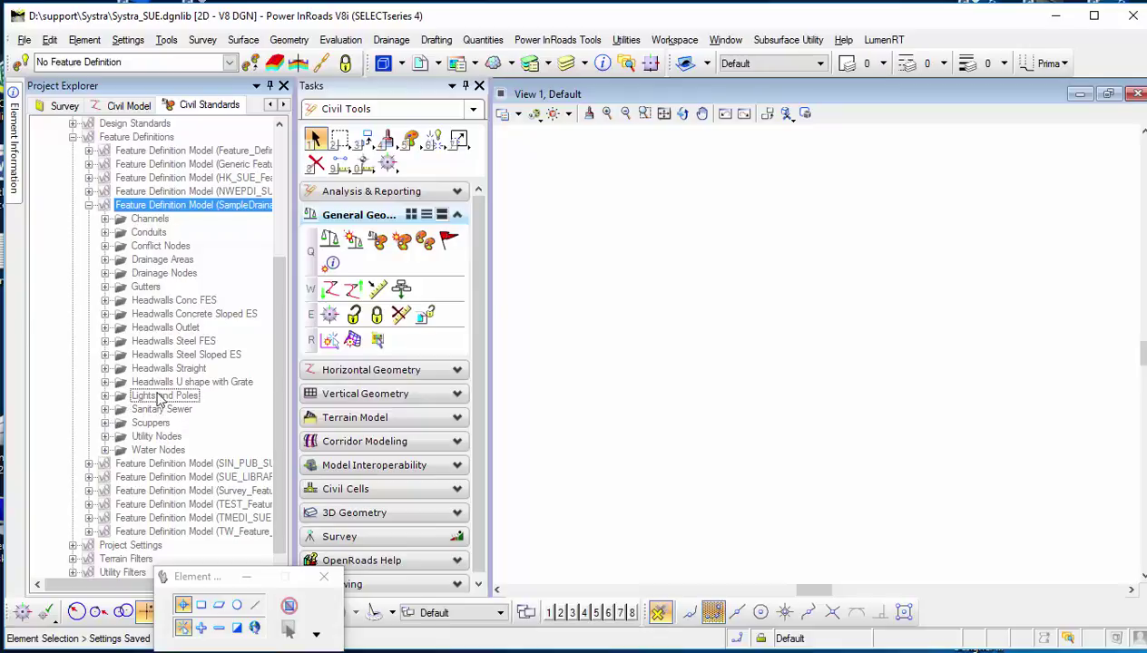
left_click(105, 232)
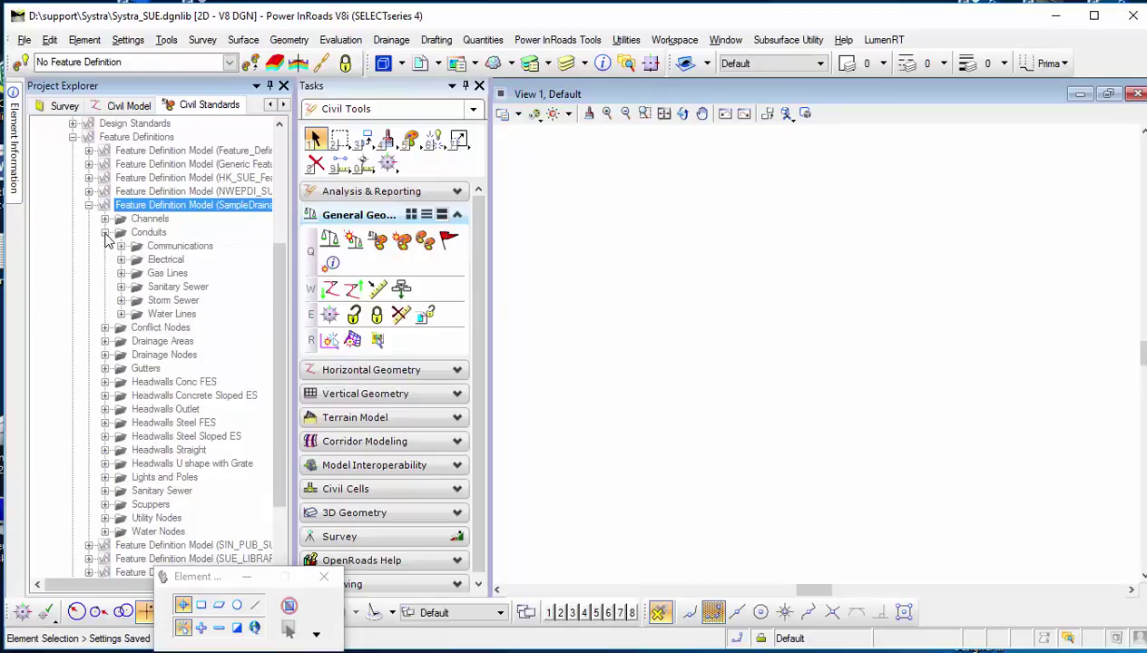
left_click(121, 301)
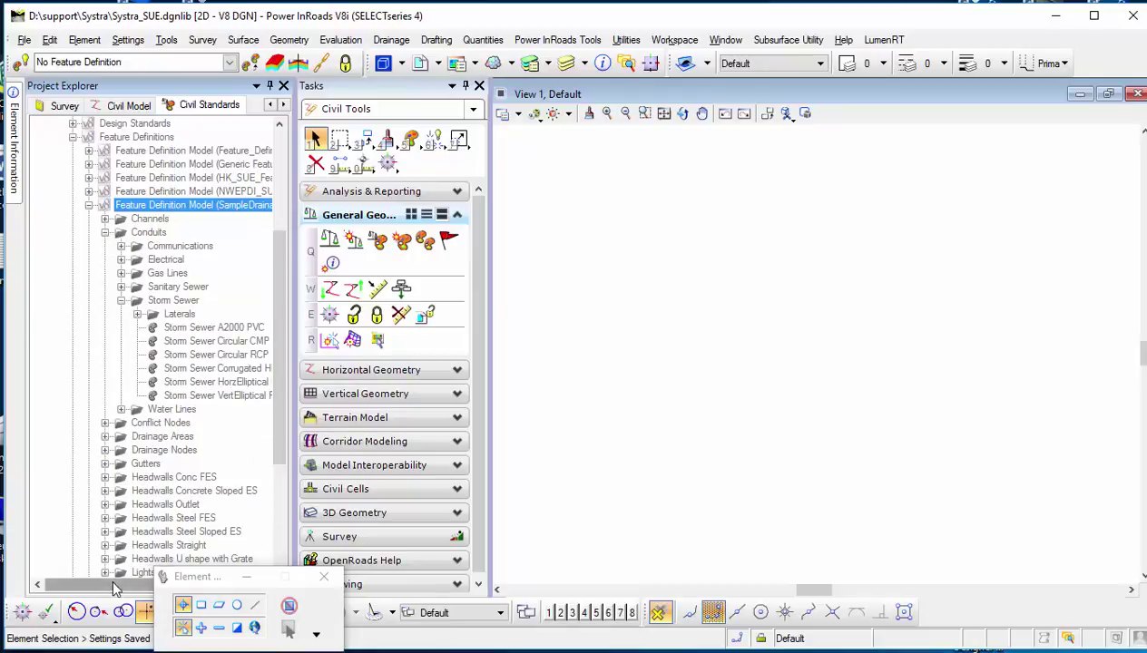
left_click_drag(82, 584, 108, 585)
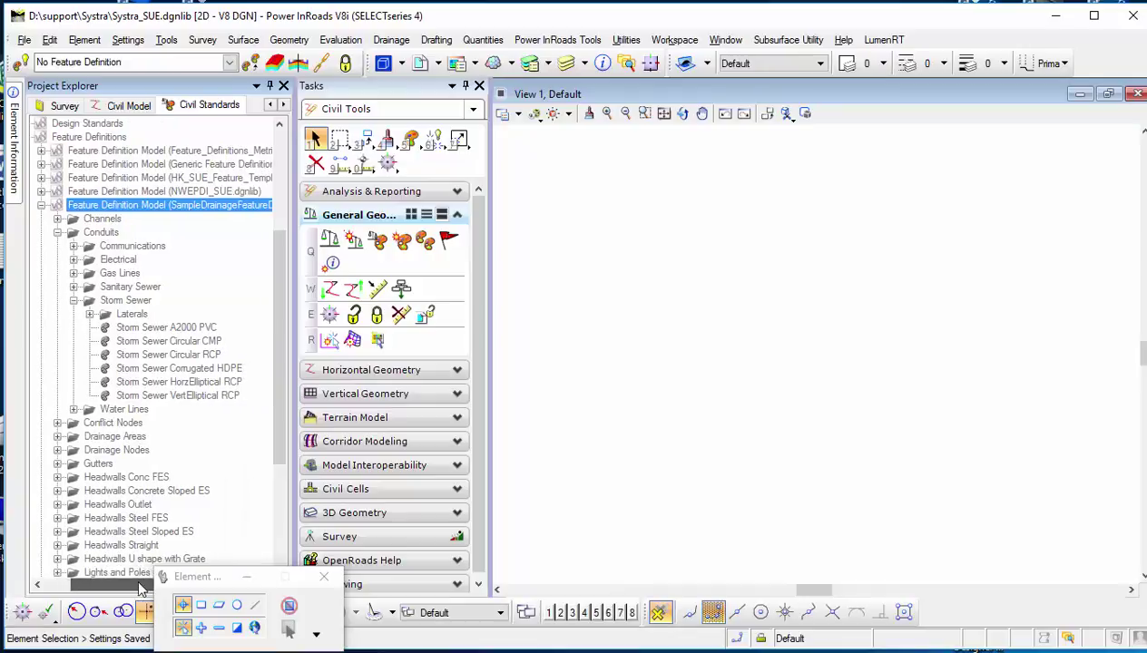
- Copy Storm Sewer A2000 PVC and paste it into the Pipe category
left_click(204, 328)
right_click(204, 328)
left_click(239, 374)
scroll(210, 249, "up", 5)
left_click(106, 233)
right_click(105, 233)
left_click(154, 317)
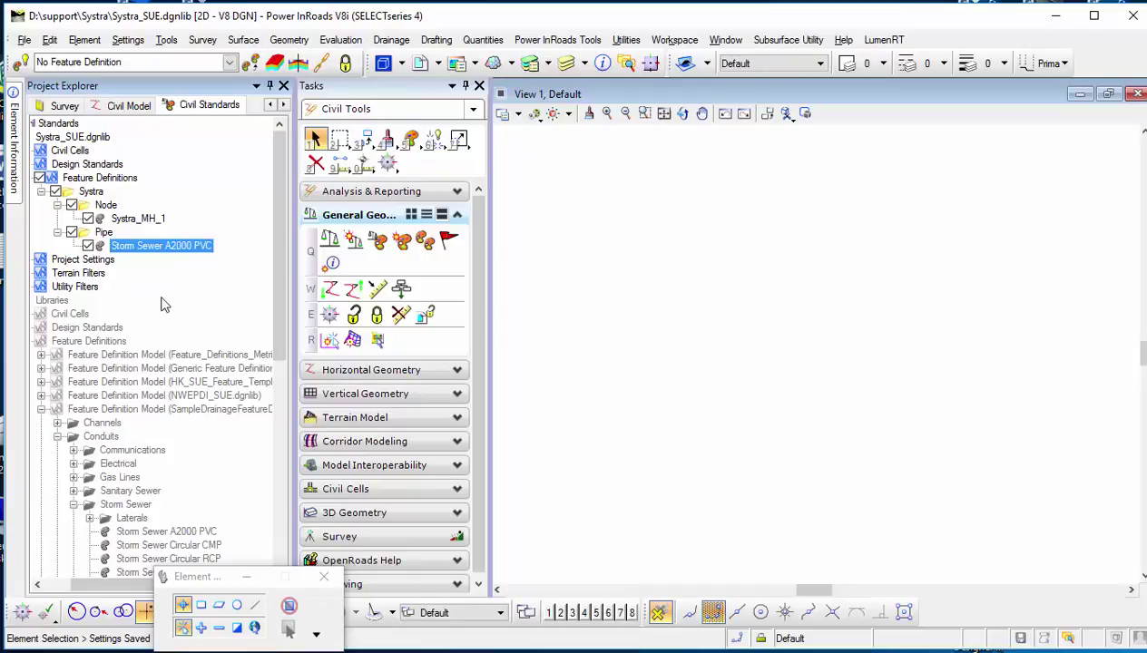
- Rename the pasted definition to 'K7 Pipe'
right_click(176, 246)
left_click(222, 277)
type("K7")
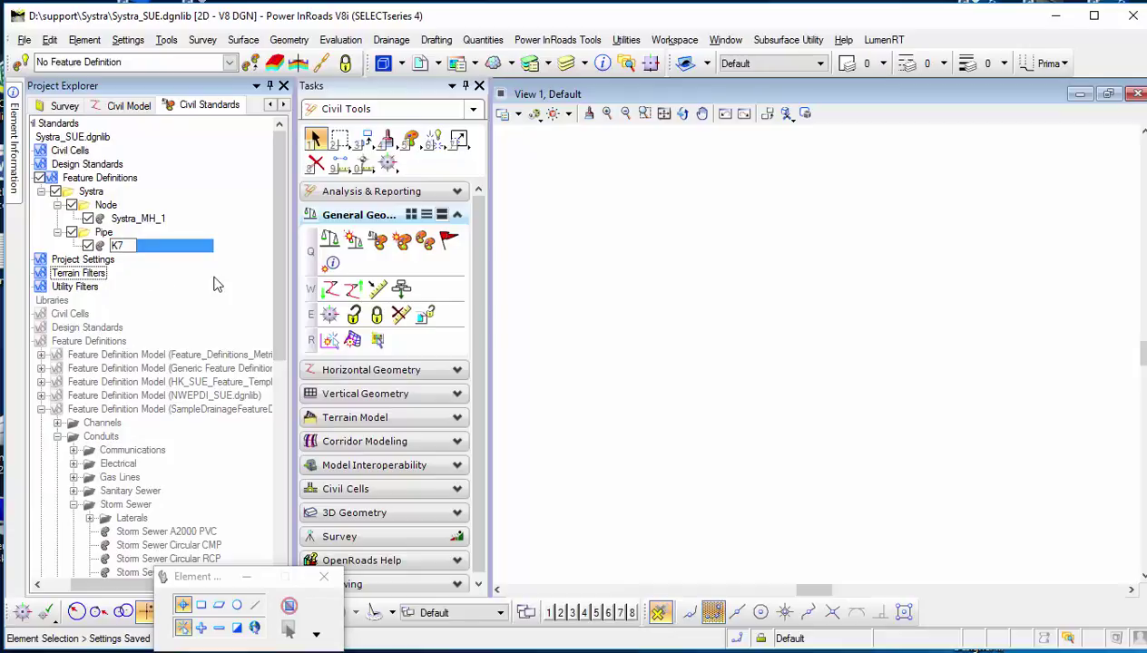
double_click(127, 249)
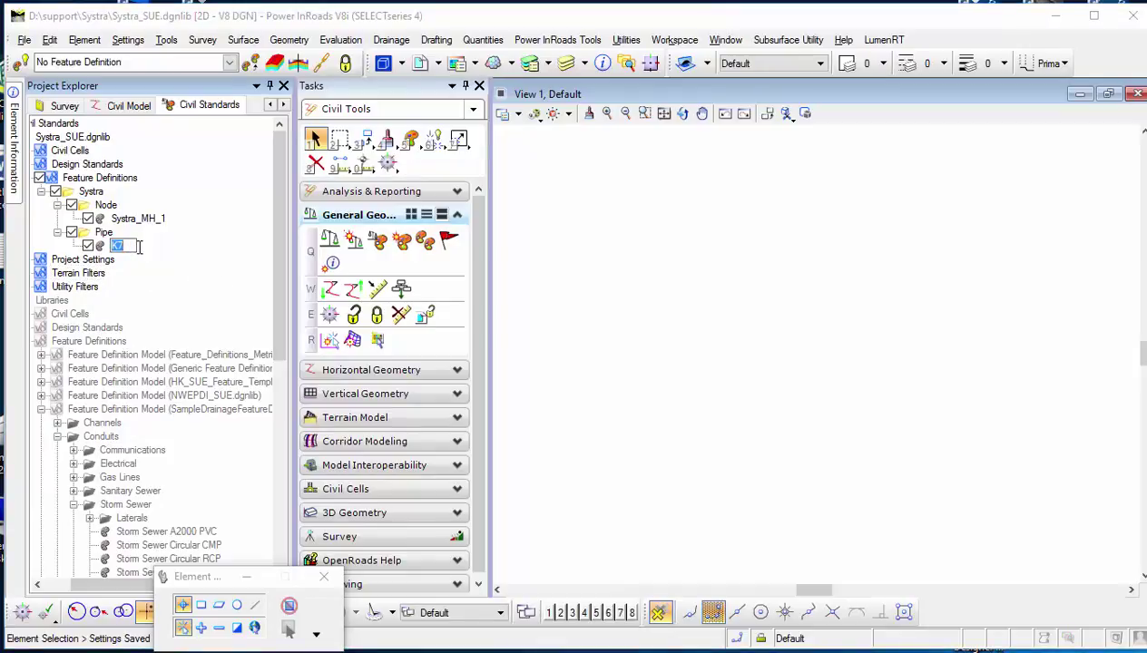
type("Pipe")
key("Return")
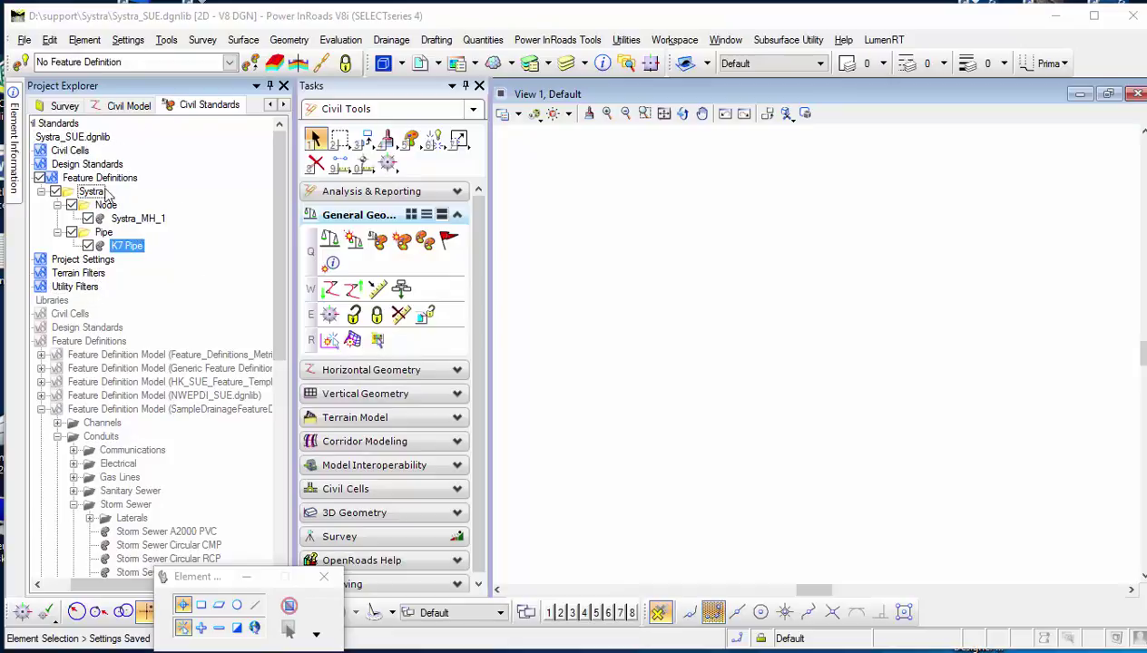
right_click(124, 245)
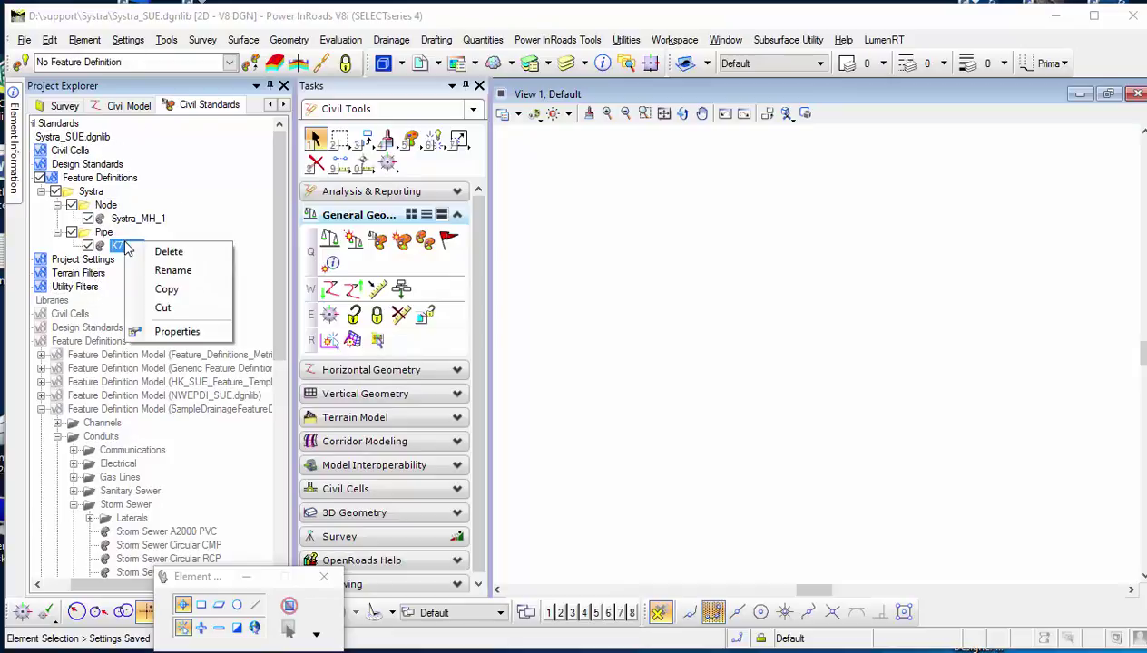
left_click(174, 331)
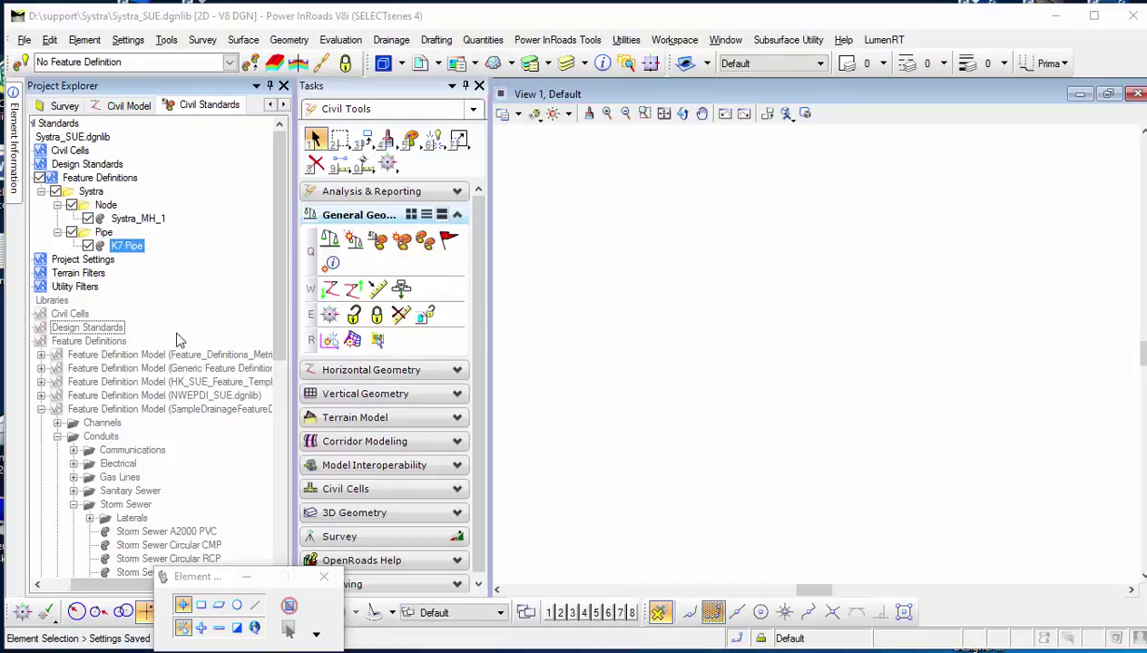
left_click(22, 194)
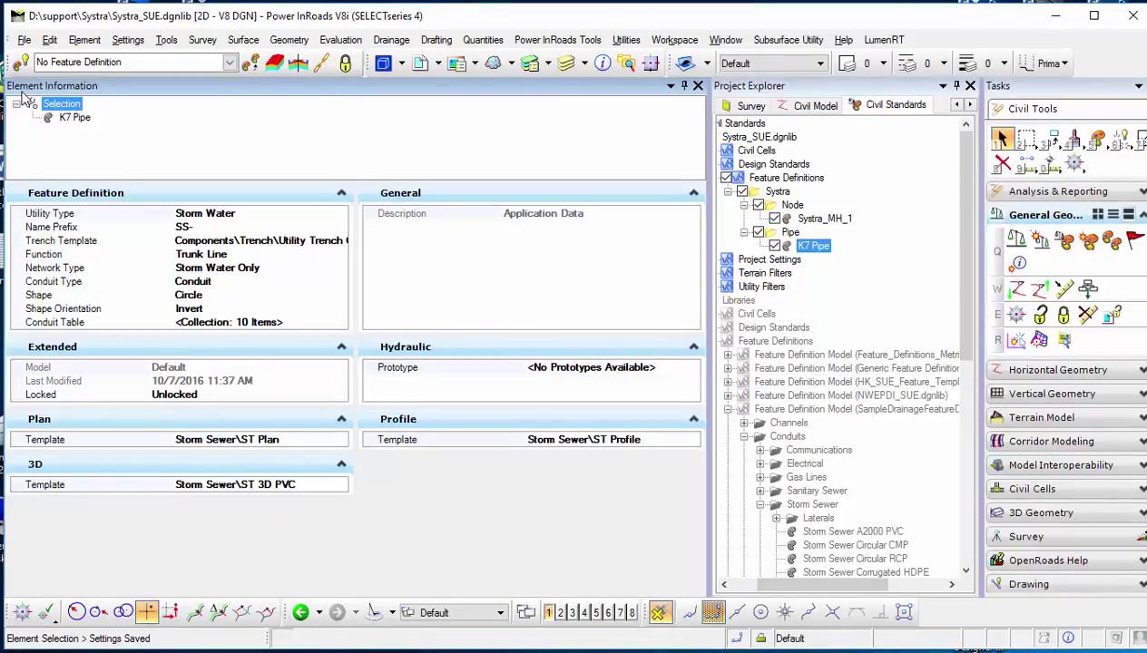
left_click(336, 215)
left_click(340, 215)
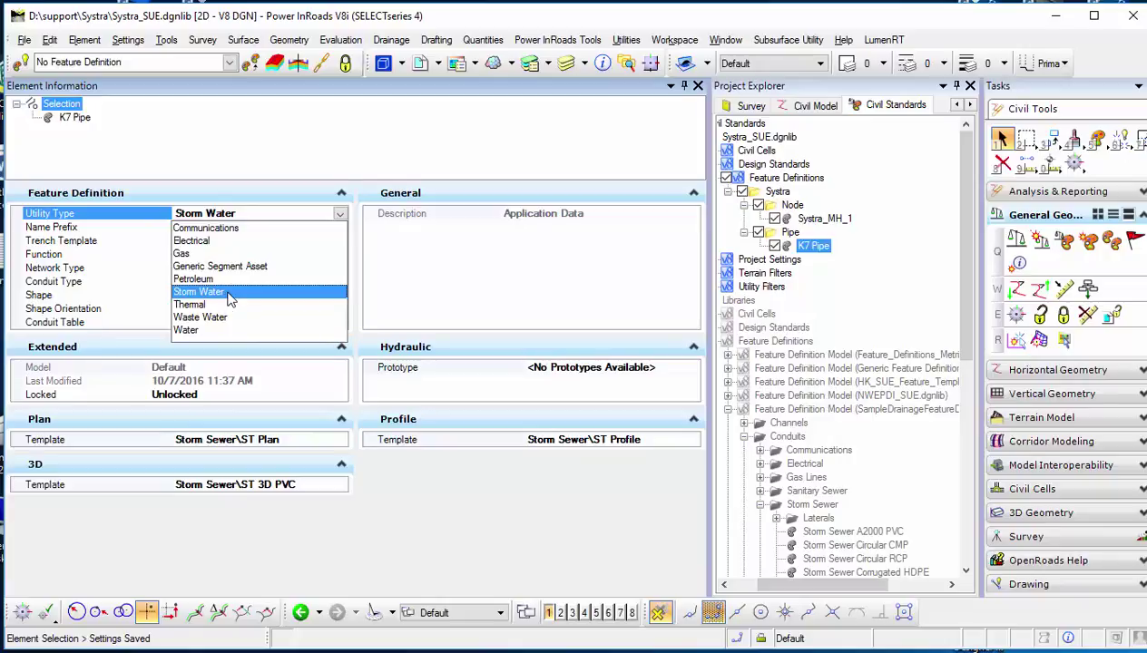
left_click(228, 292)
left_click(241, 229)
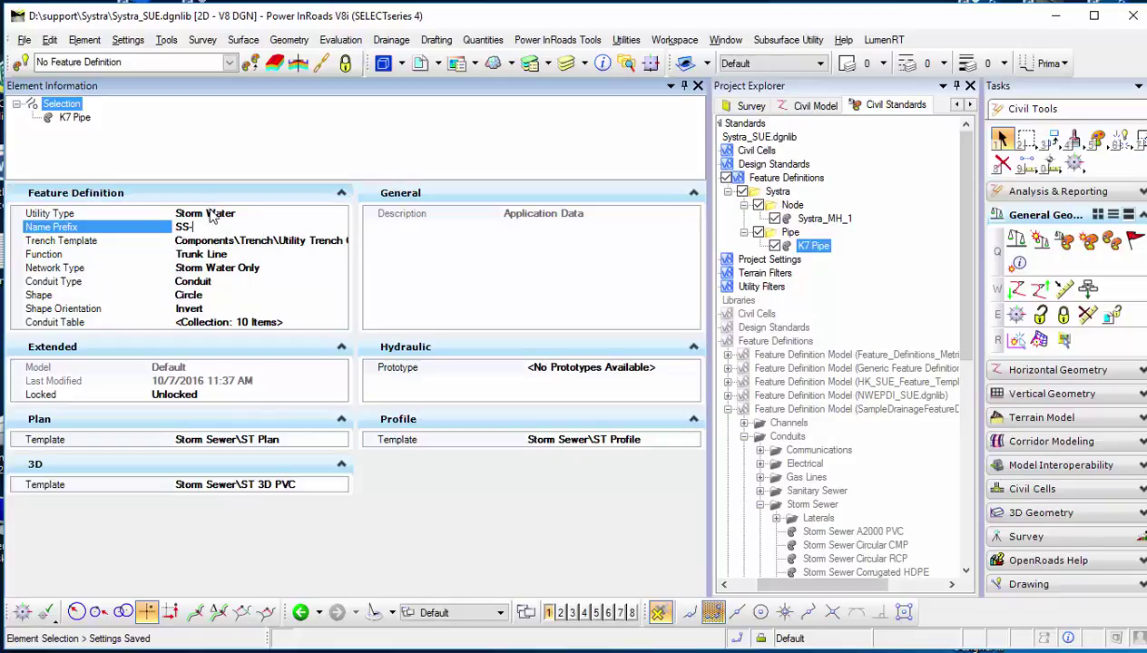
left_click(271, 245)
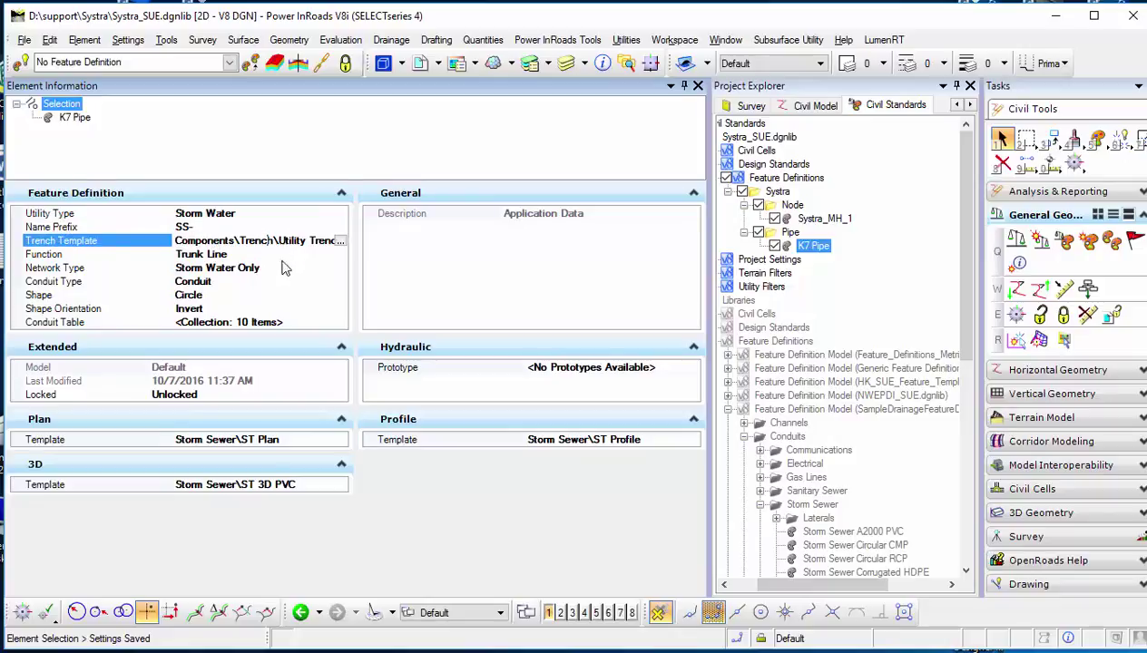
left_click(284, 268)
left_click(340, 268)
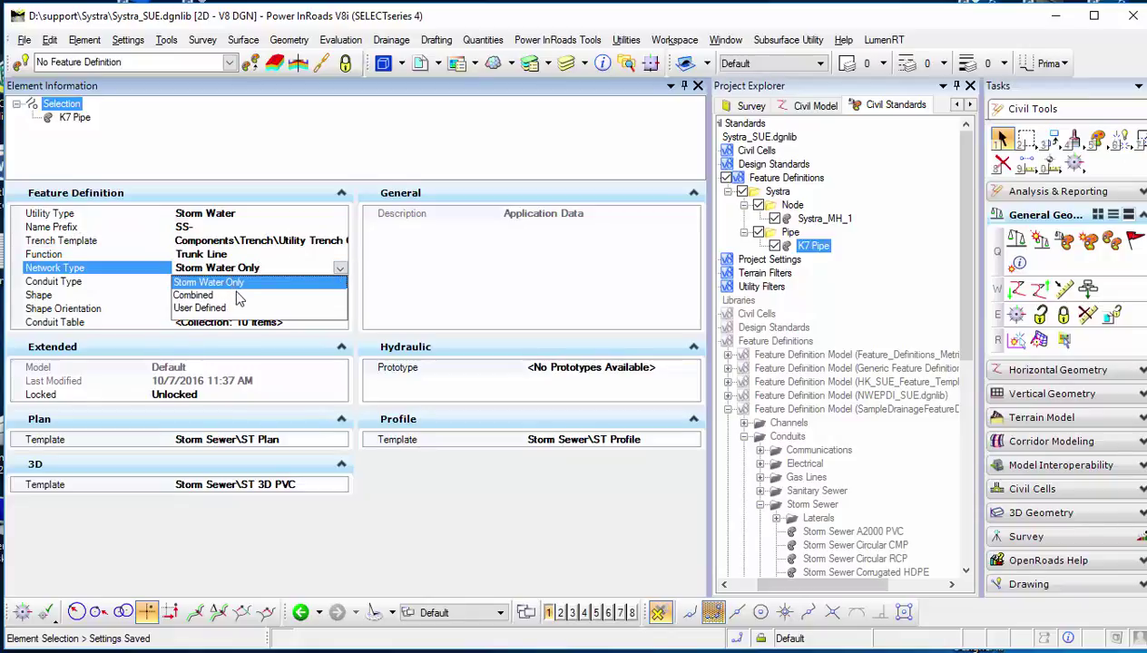
left_click(422, 297)
left_click(279, 284)
left_click(339, 282)
left_click(339, 281)
left_click(340, 295)
left_click(340, 295)
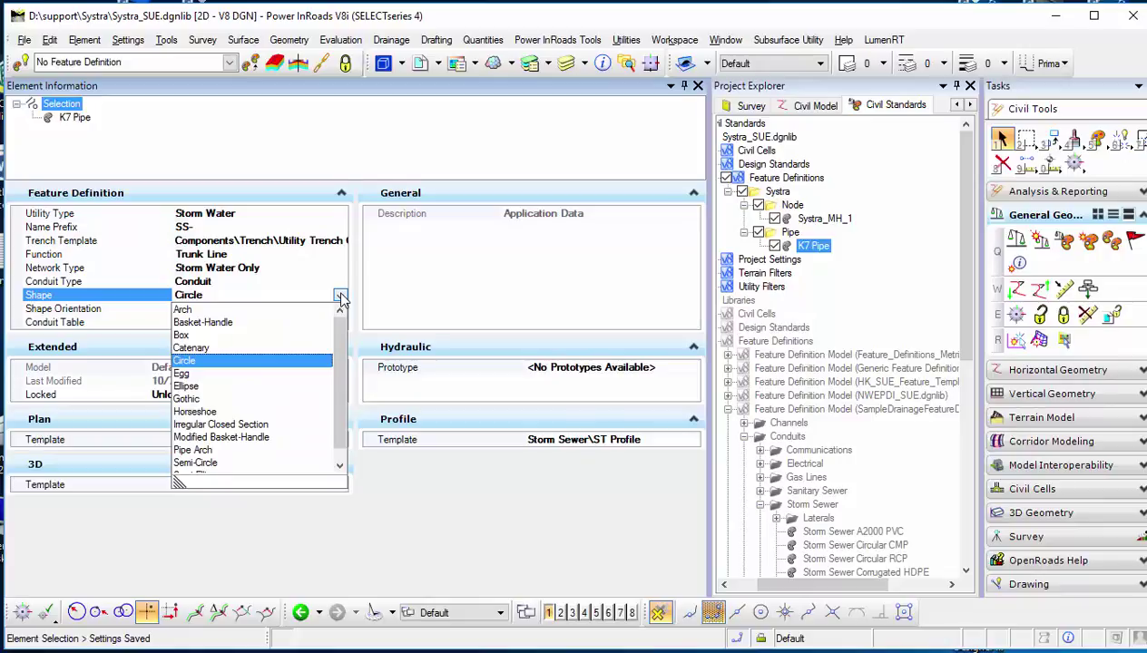
scroll(340, 368, "down", 1)
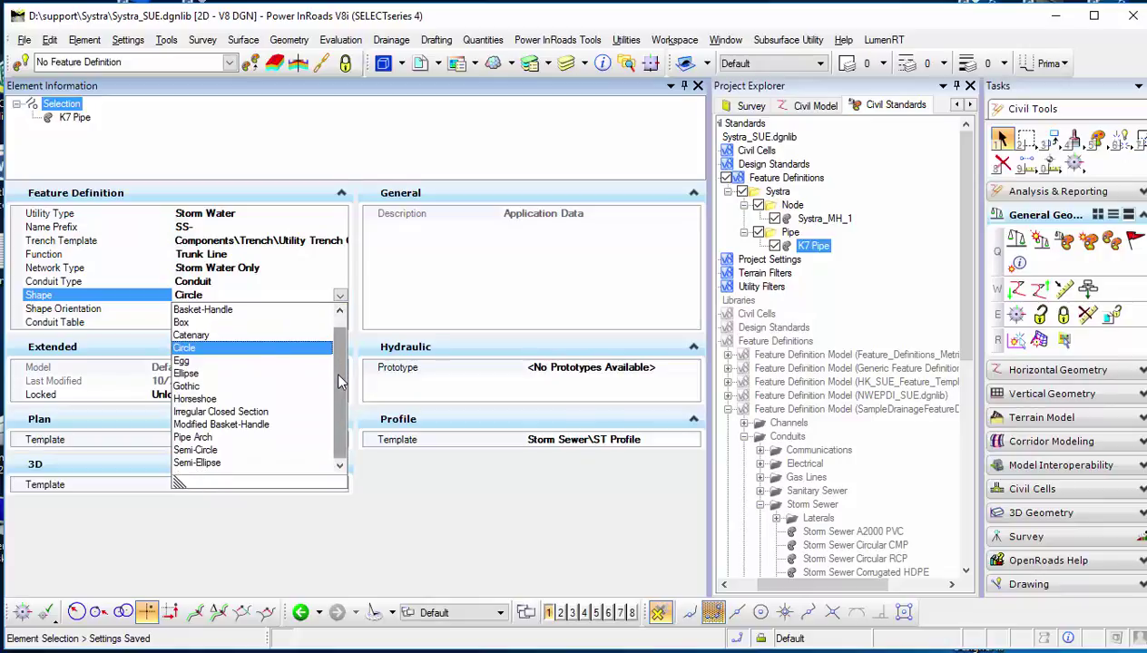
scroll(337, 362, "up", 1)
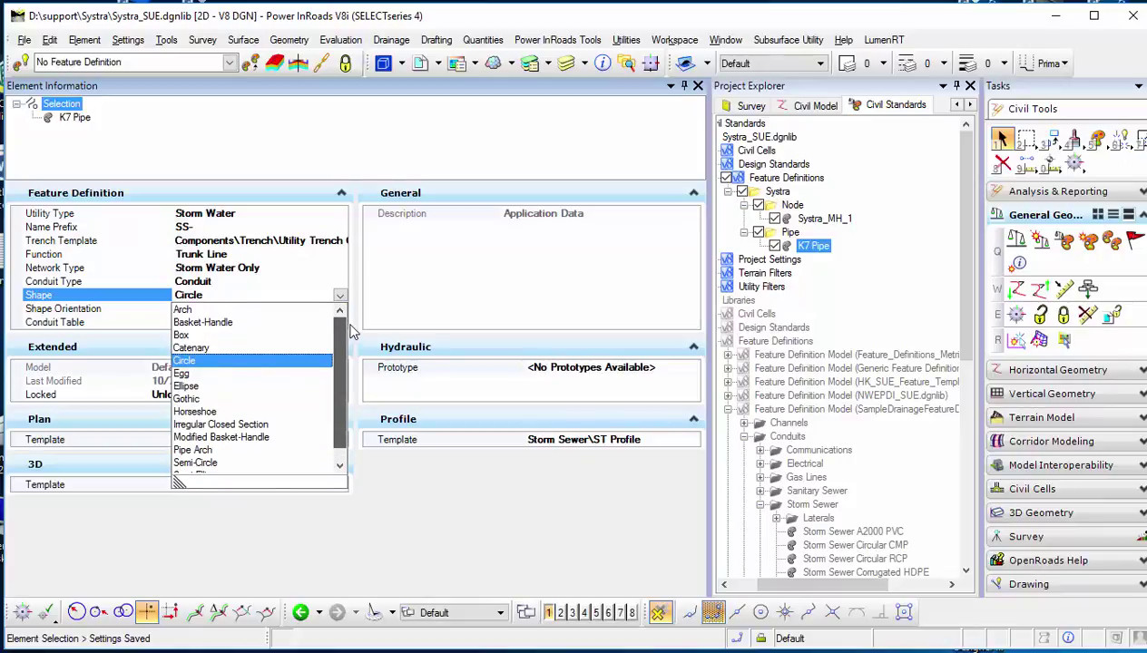
scroll(352, 358, "down", 1)
scroll(349, 363, "up", 1)
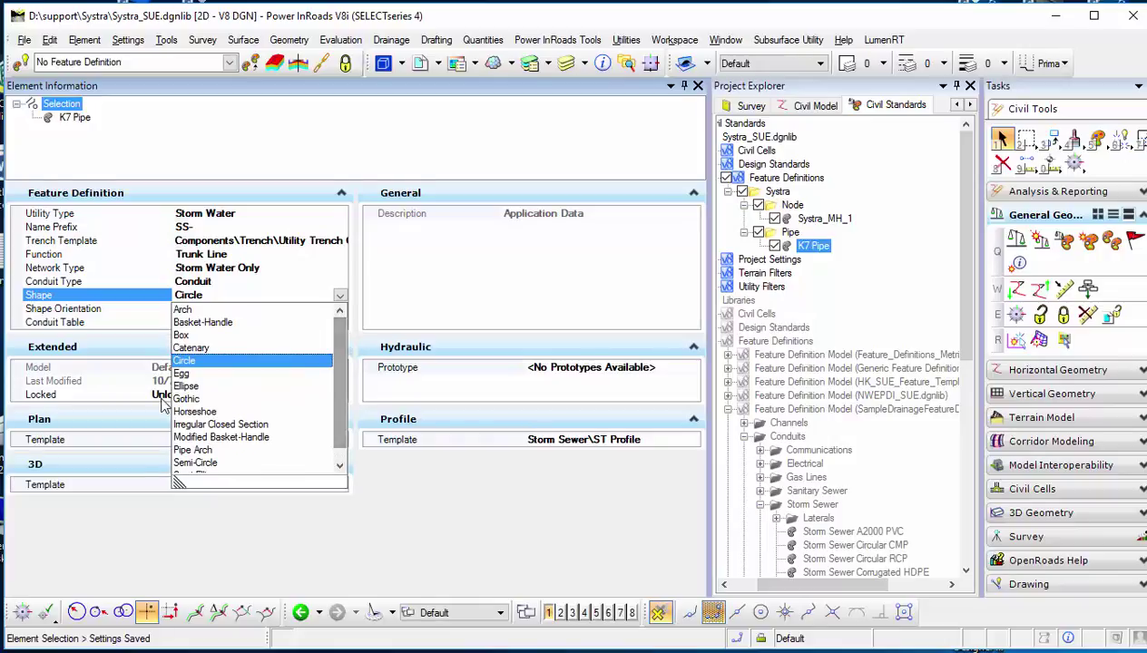
left_click(449, 287)
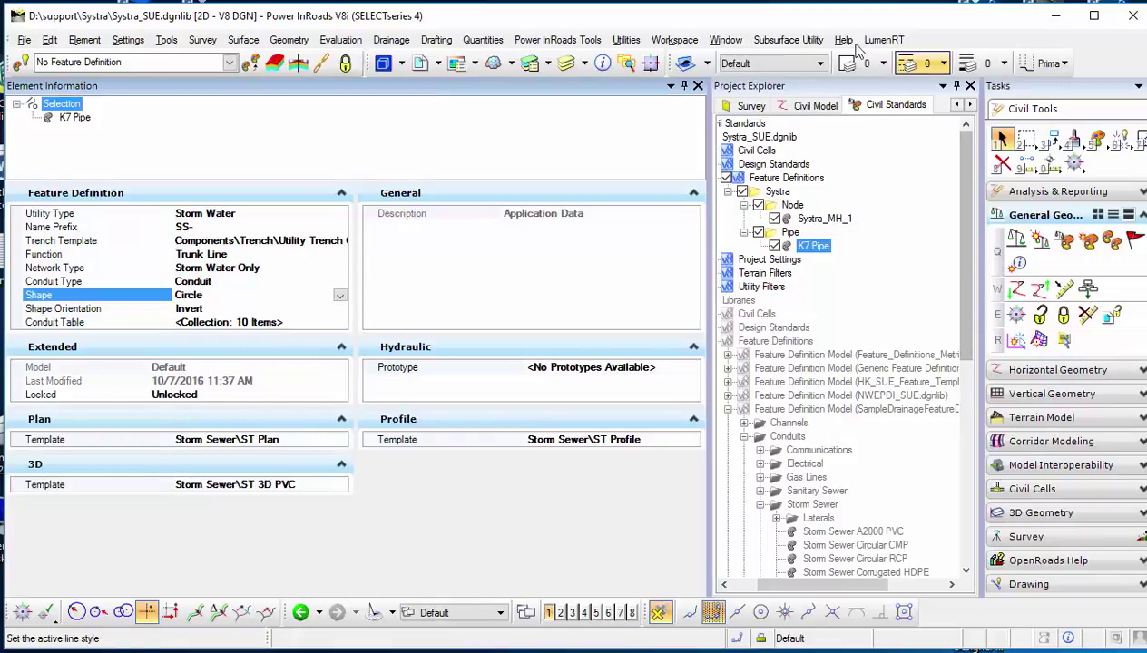
left_click(794, 40)
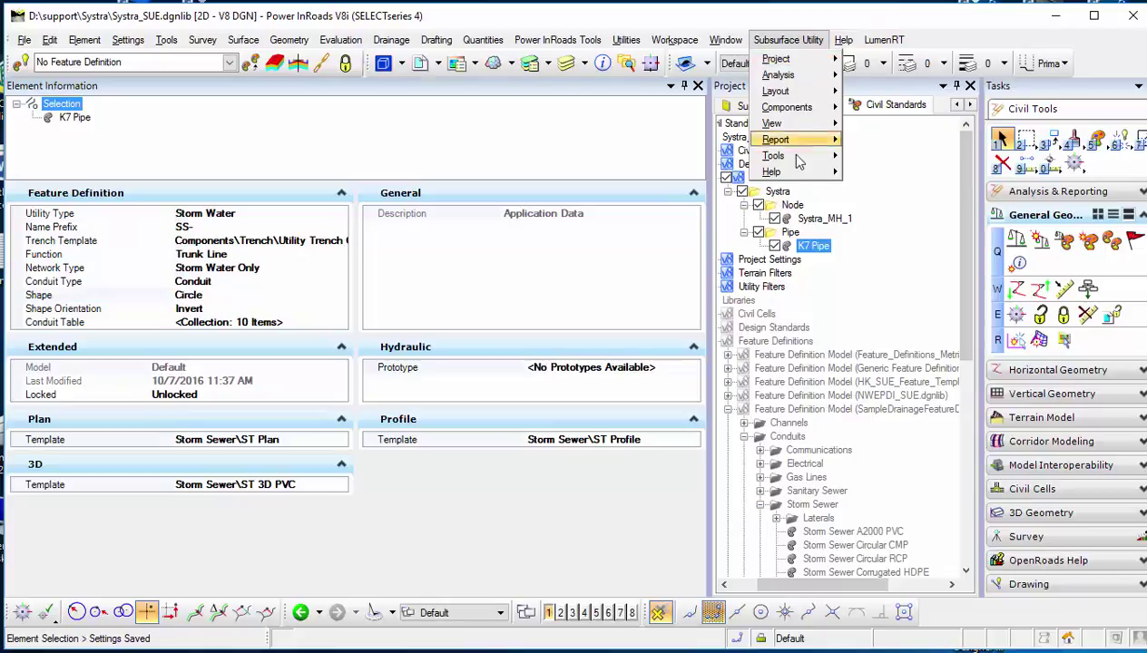
mouse_move(797, 174)
left_click(873, 177)
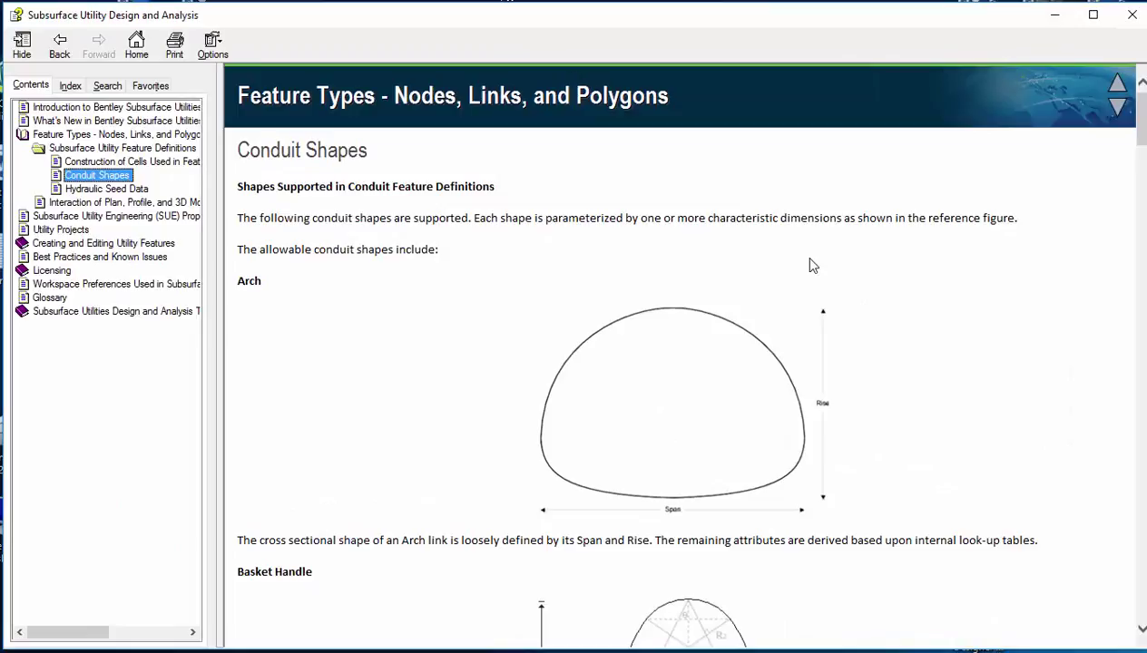
scroll(812, 265, "down", 5)
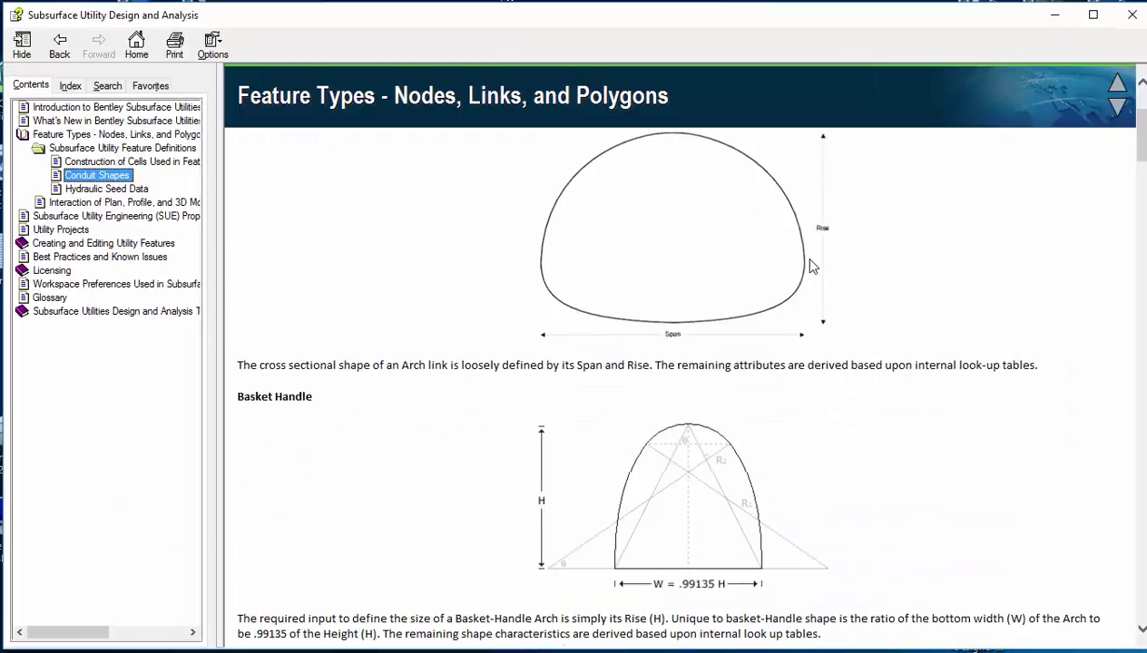
scroll(810, 260, "down", 8)
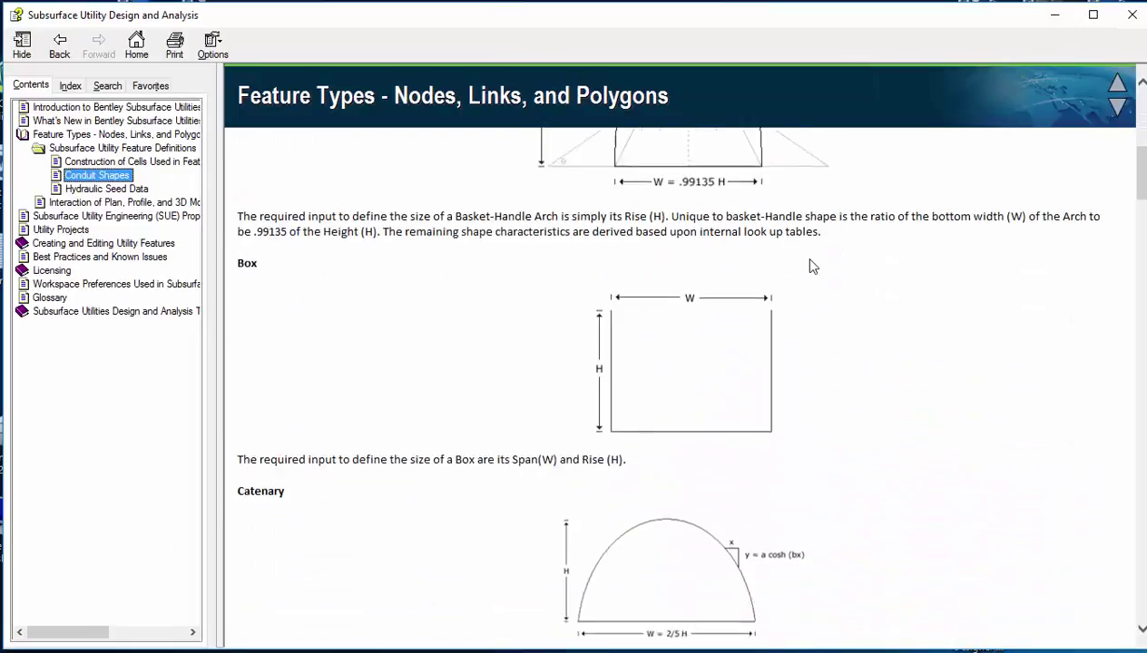
scroll(813, 265, "down", 8)
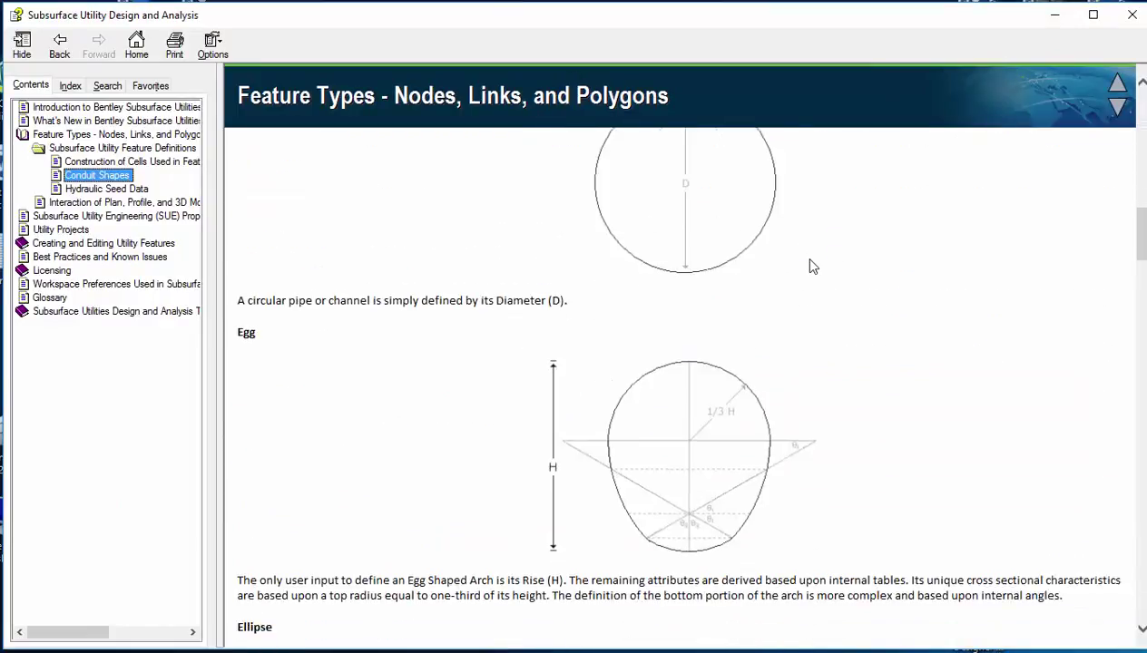
scroll(812, 265, "down", 8)
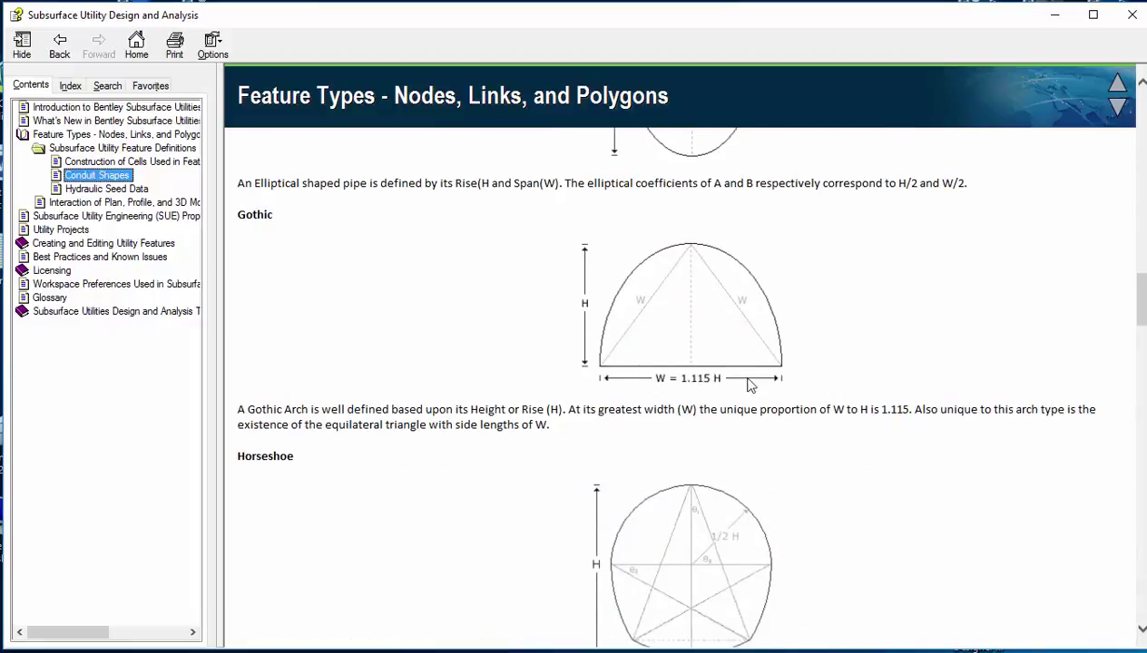
scroll(687, 391, "down", 5)
left_click_drag(1141, 297, 1141, 200)
scroll(662, 389, "up", 4)
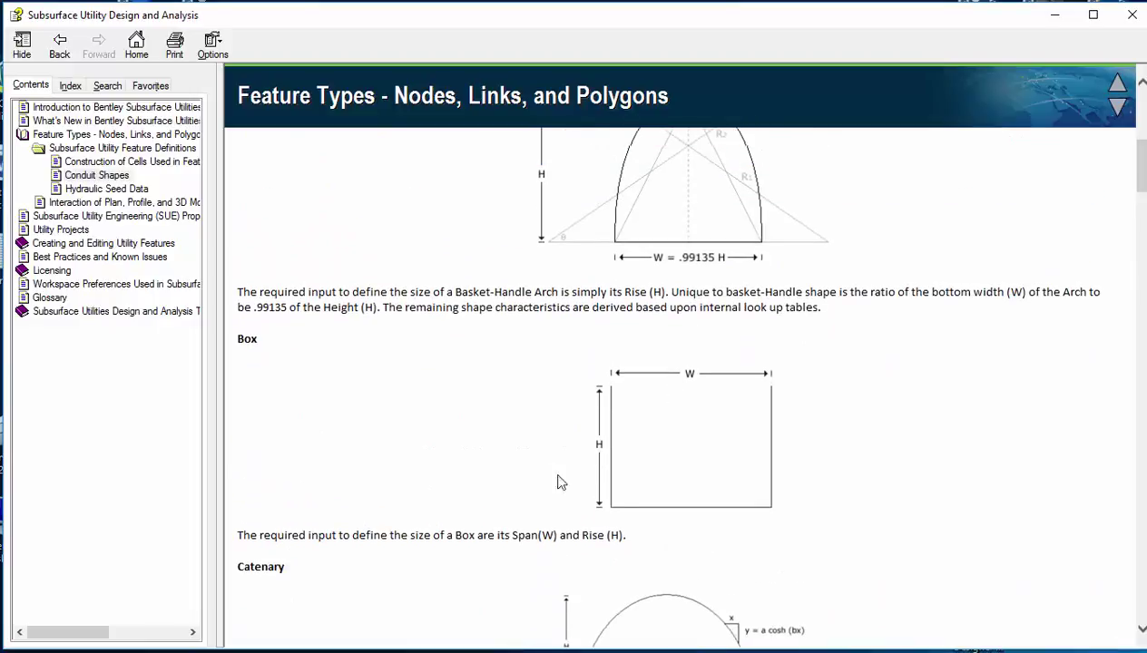
scroll(588, 488, "up", 6)
scroll(661, 343, "down", 3)
left_click(1054, 15)
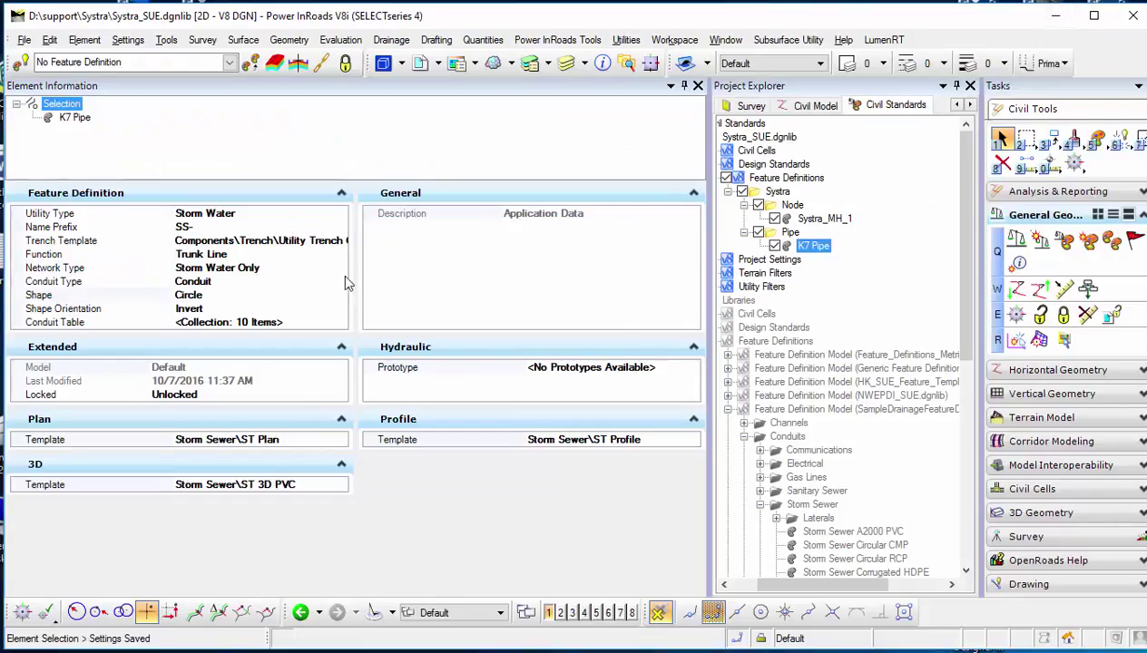
left_click(338, 308)
left_click(341, 308)
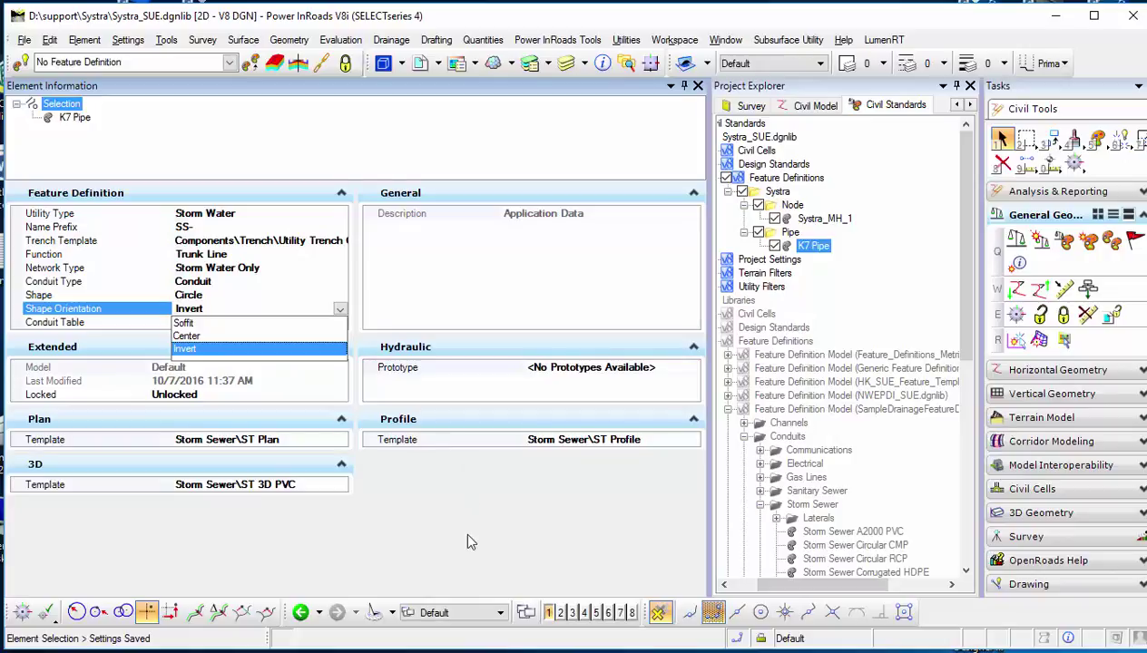
left_click(218, 352)
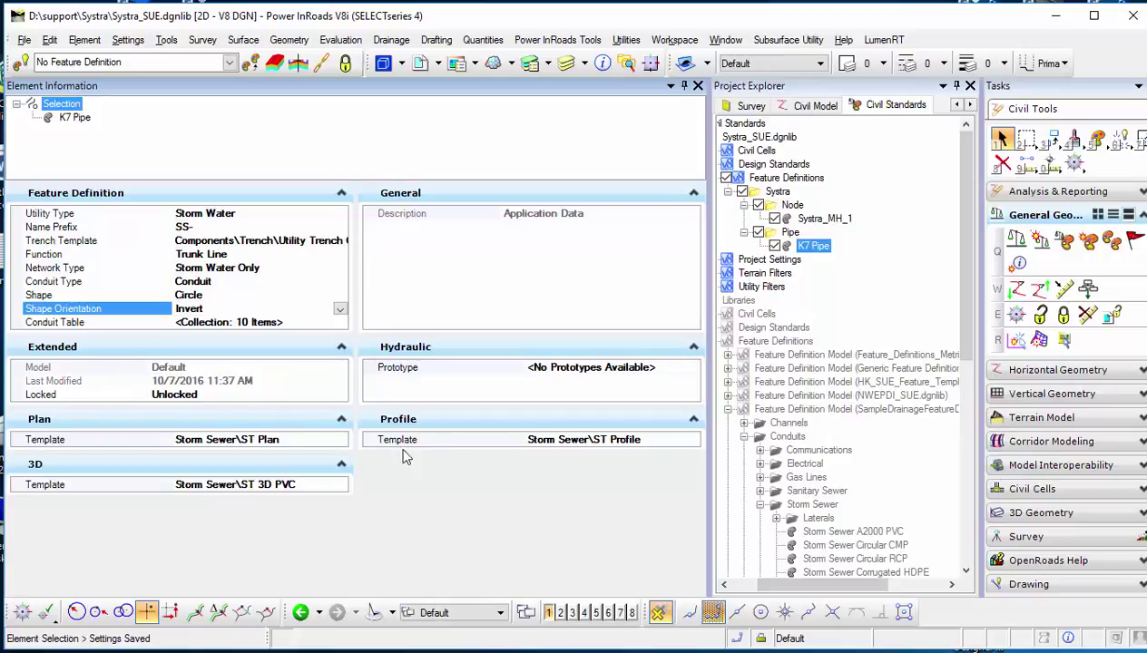
- Open K7 Pipe's conduit size table and enlarge the dialog to show all columns
left_click(312, 323)
left_click(338, 322)
left_click_drag(599, 291, 150, 144)
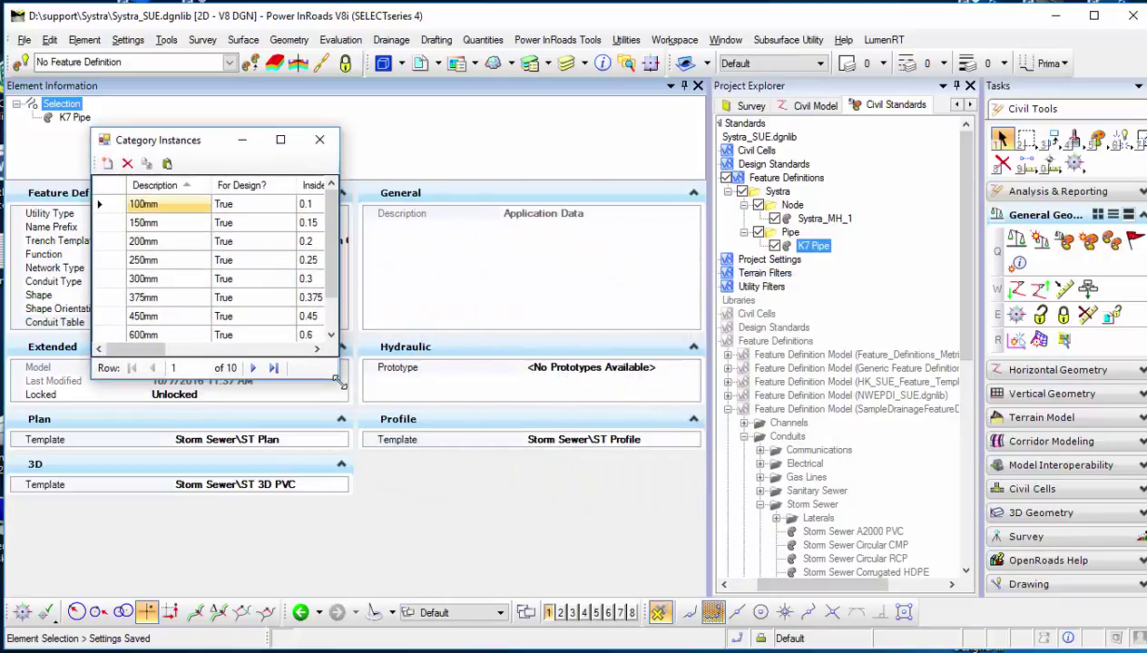
left_click_drag(338, 383, 1010, 541)
- Select the 100mm row's Inside Diameter cell and switch to the DI-K7 Pipe spreadsheet
right_click(365, 187)
left_click(567, 429)
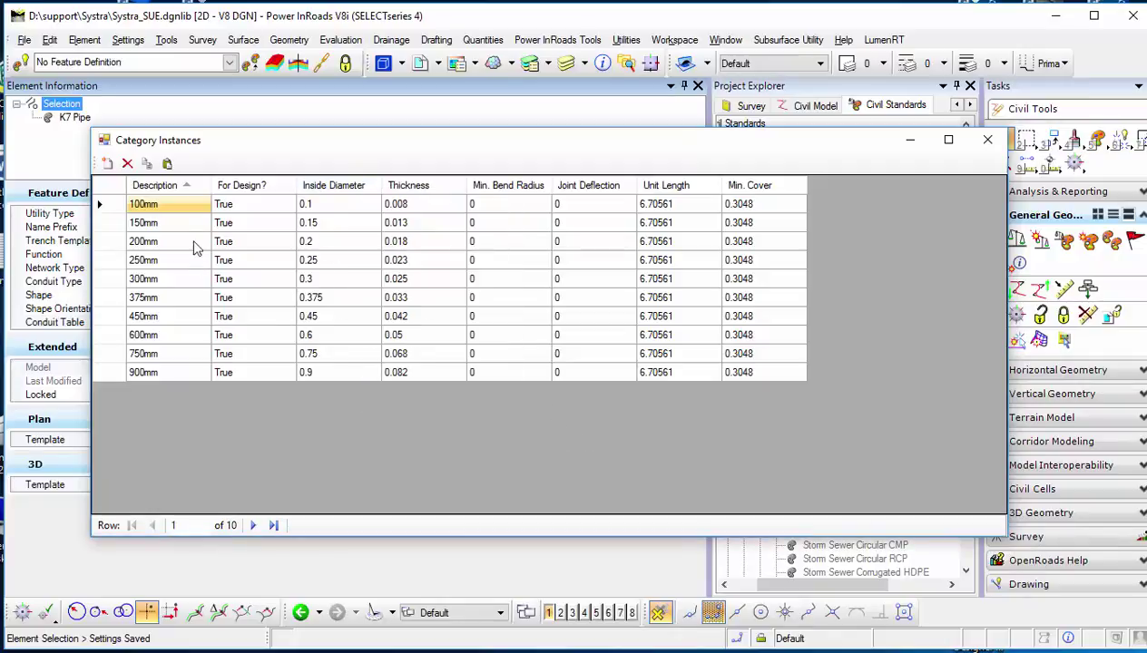
left_click(359, 209)
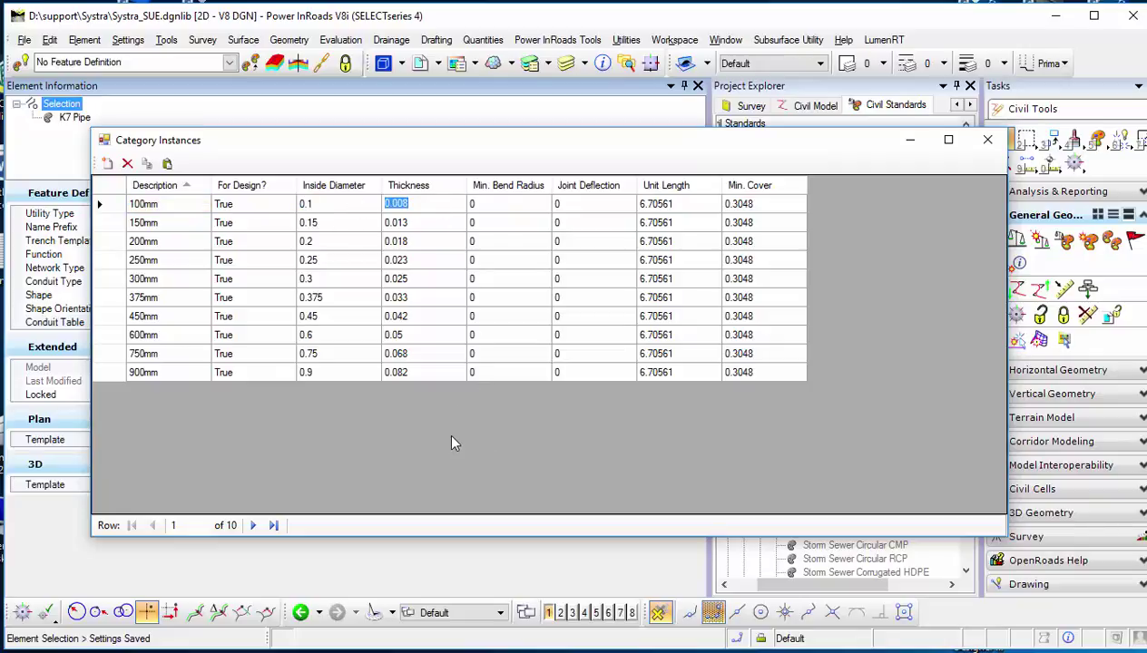
key("alt+Tab")
- Read DN 100's external diameter 118 and thickness 5, then minimize Excel
left_click(93, 273)
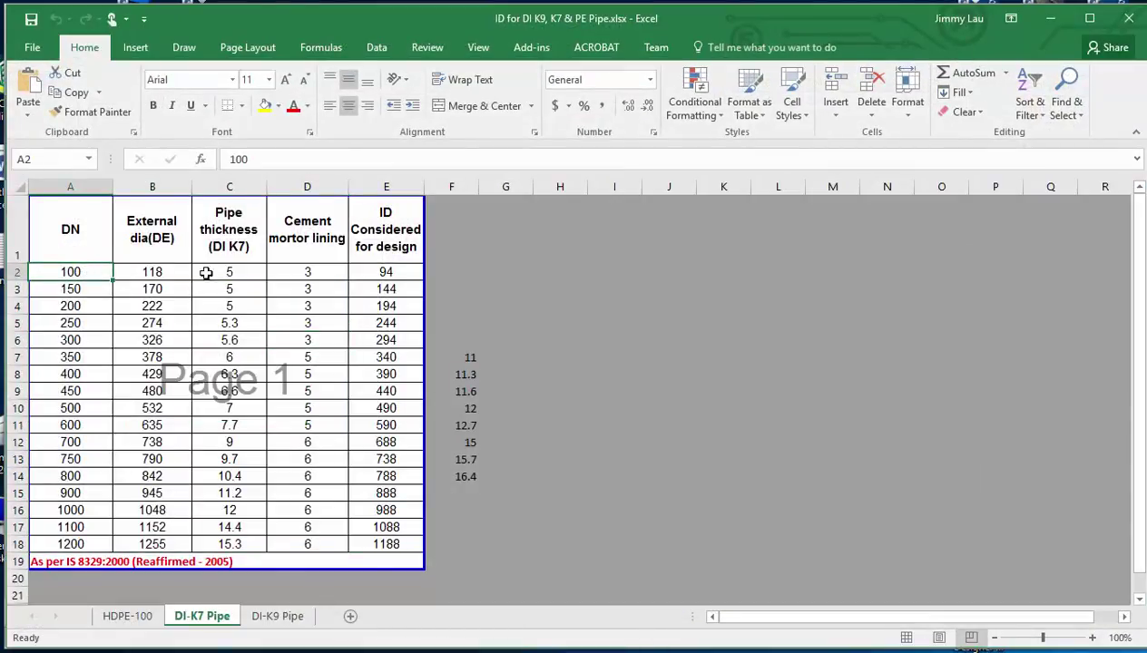
left_click(157, 277)
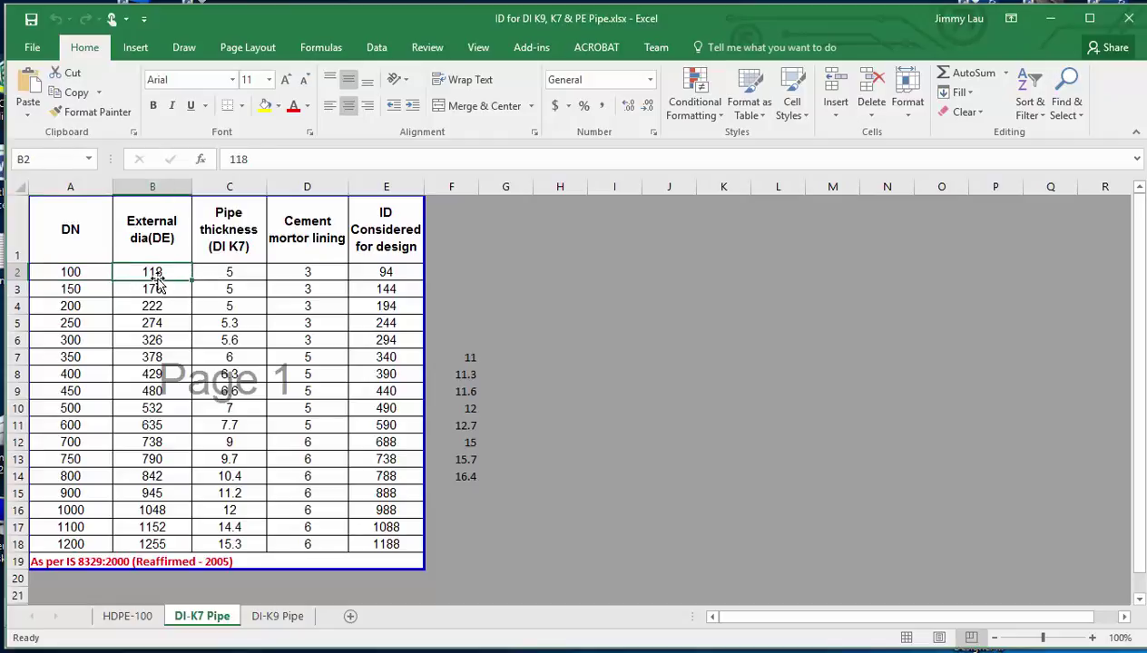
left_click(229, 273)
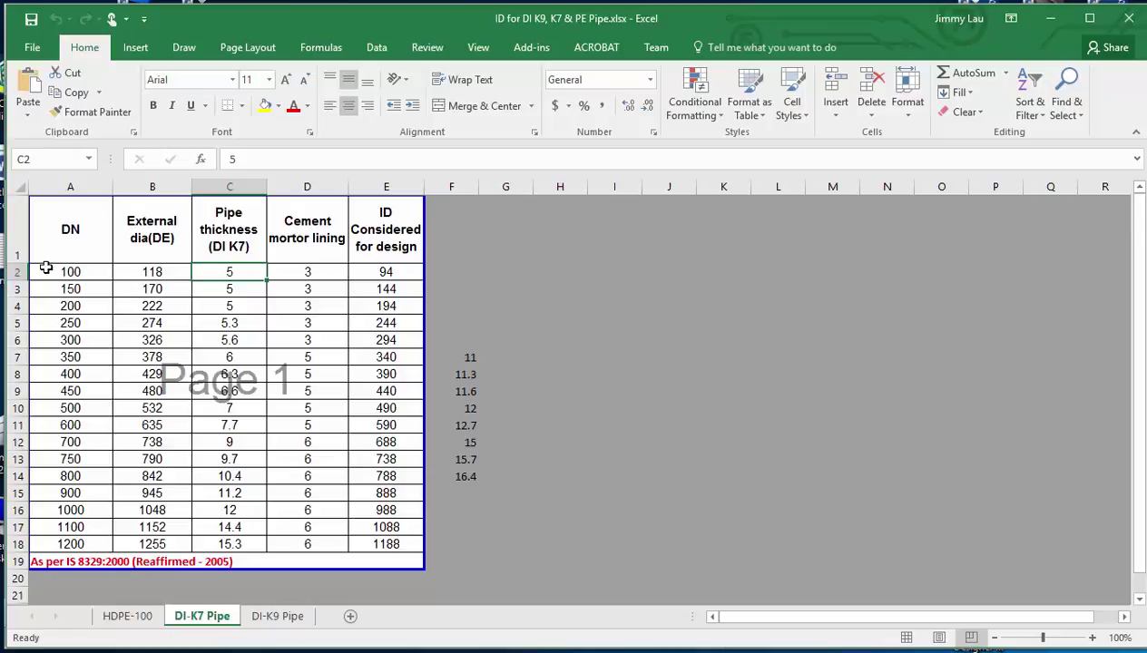
left_click(1045, 25)
- Set the 100mm row's inside diameter to 0.118 and thickness to 0.005
left_click(186, 206)
left_click(188, 207)
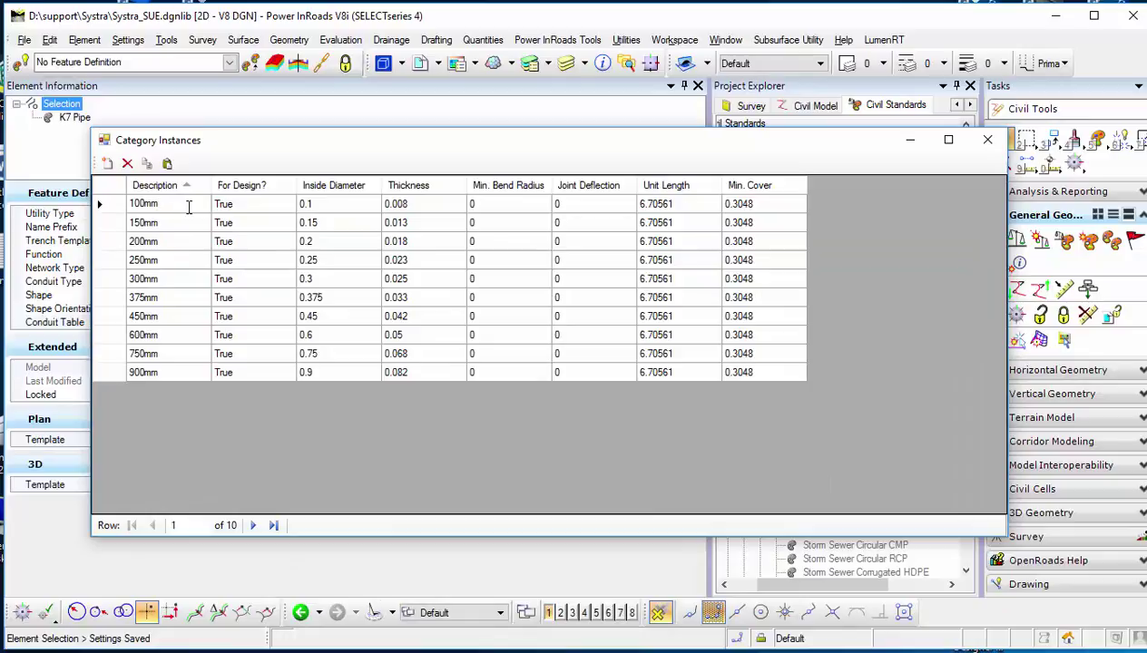
left_click(354, 207)
type("0.118")
left_click(431, 207)
left_click(432, 211)
type("5")
key("Return")
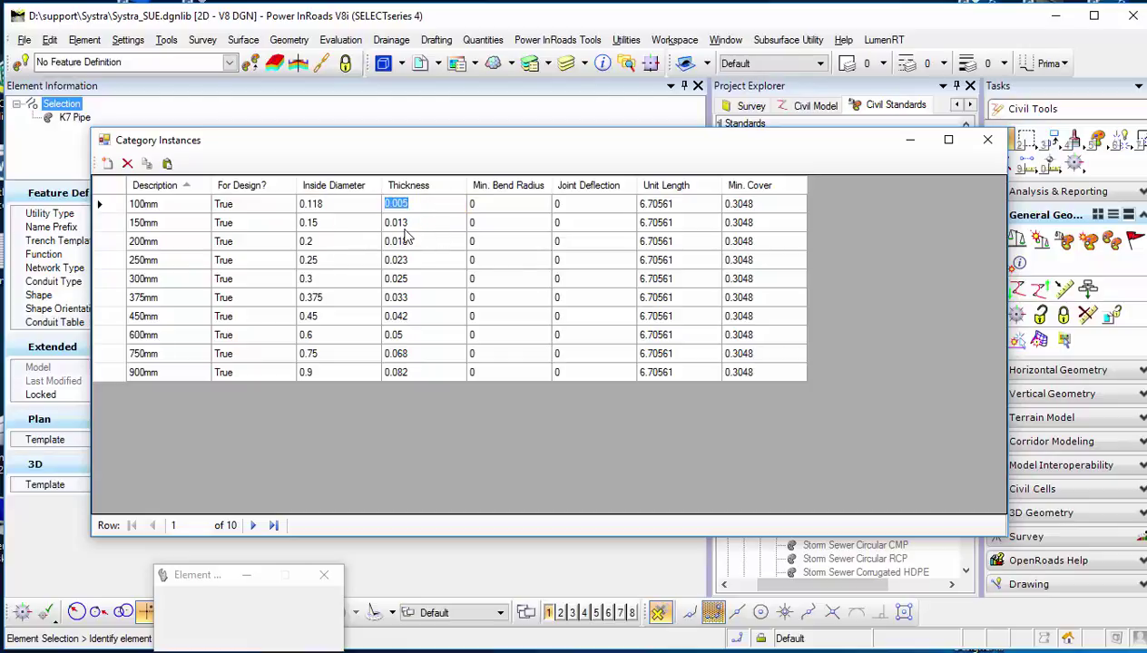
- Check the 100mm row's thickness, minimum bend radius and unit length values
left_click(405, 222)
key("Up")
left_click(519, 211)
left_click(659, 209)
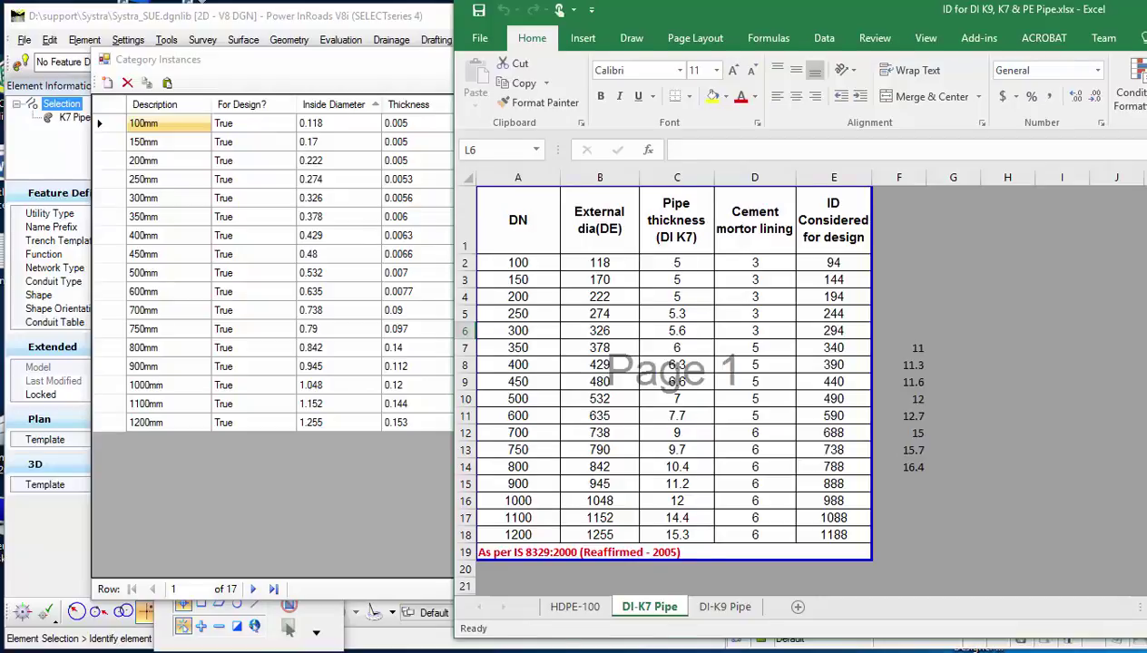
- Close Excel and the conduit table, then choose File > Save Settings
key("super+Down")
key("alt+F4")
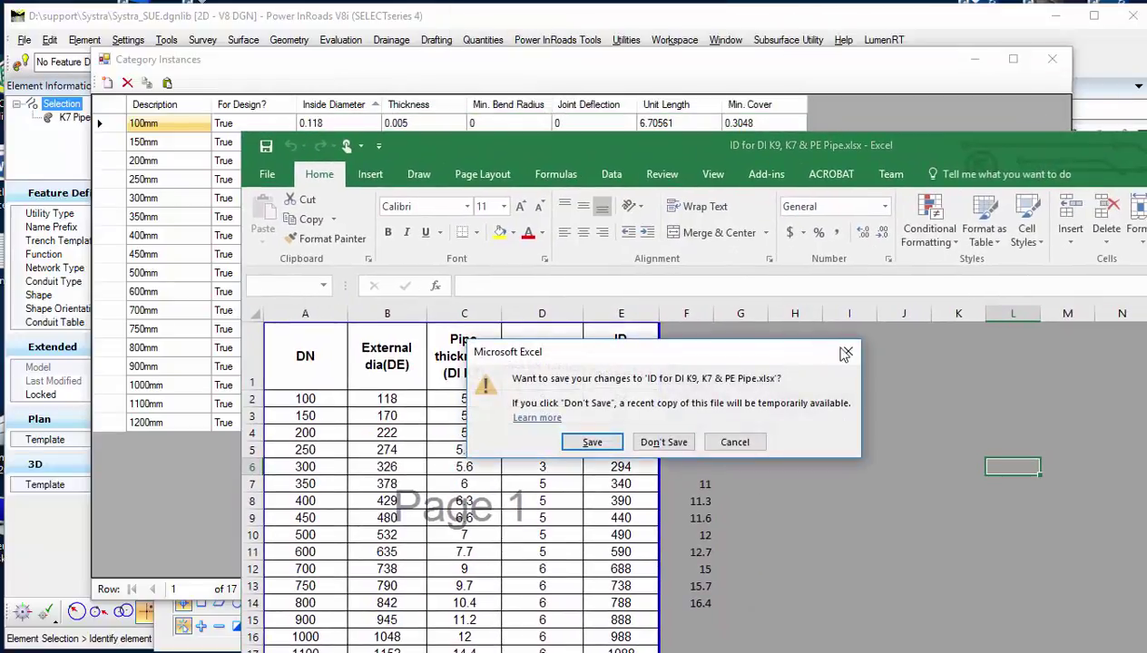
key("Return")
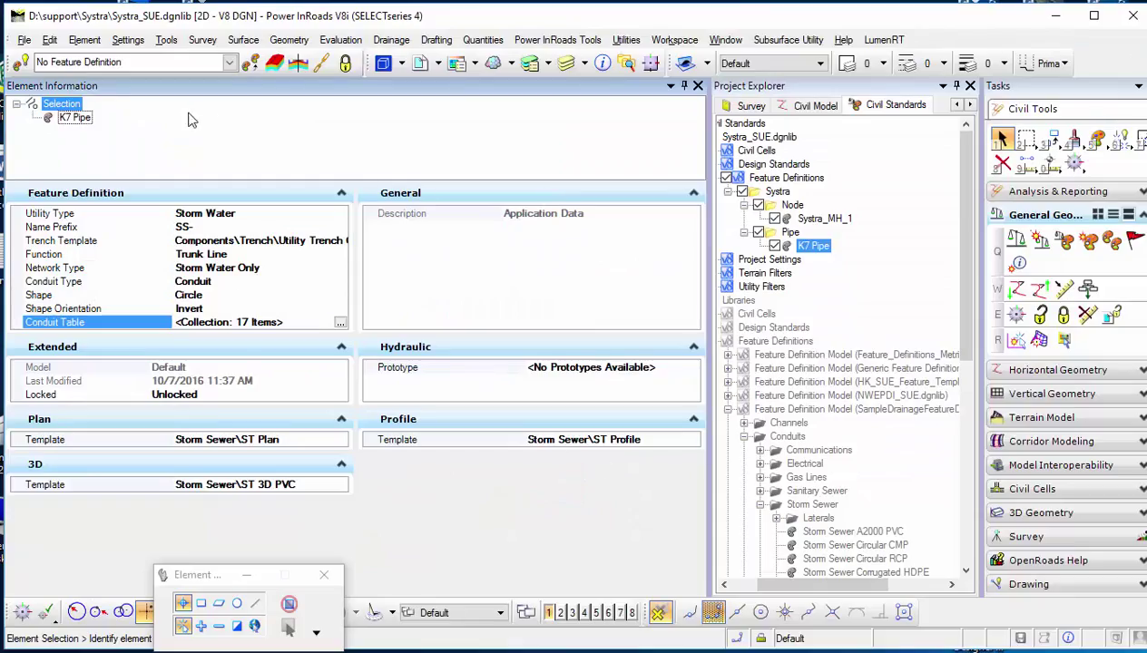
left_click(24, 42)
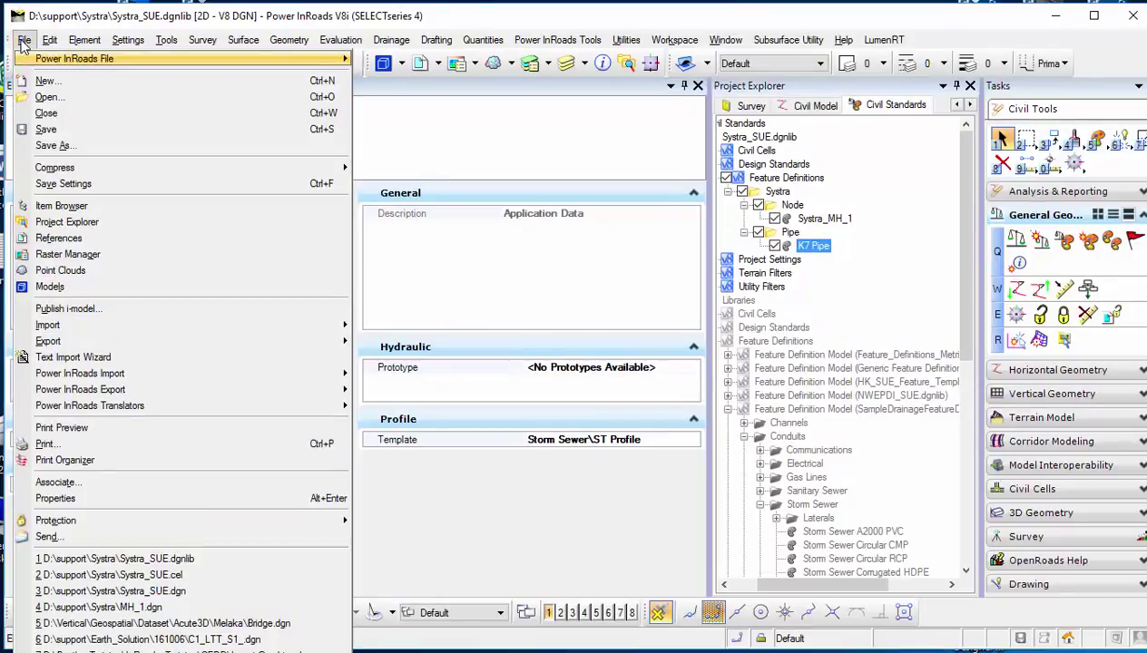
left_click(53, 187)
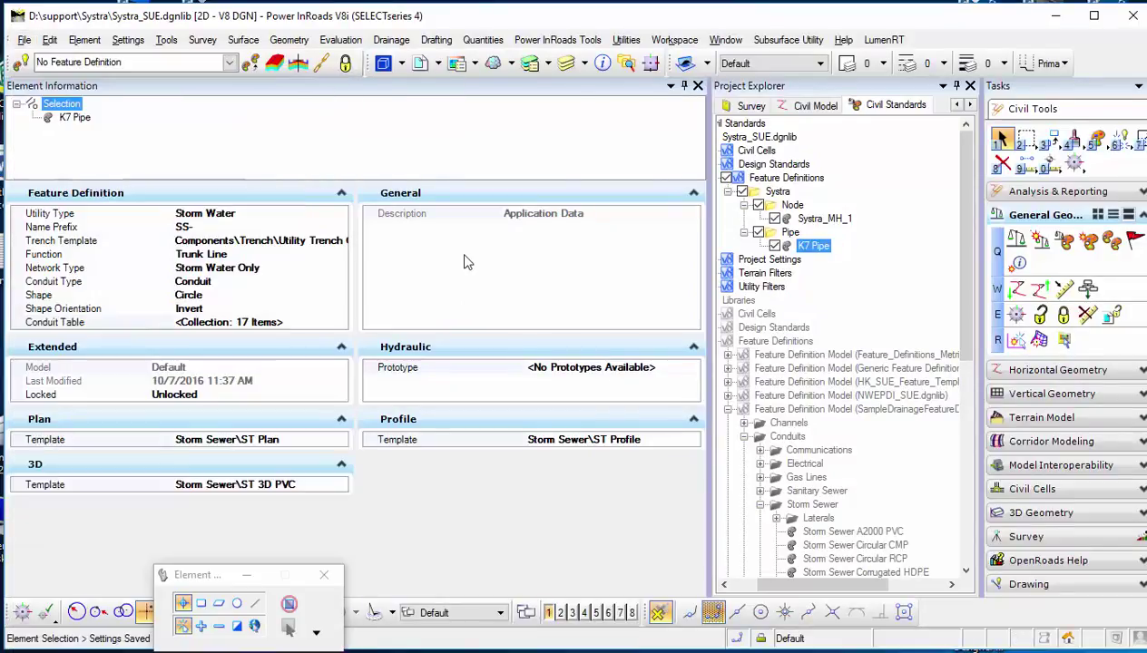